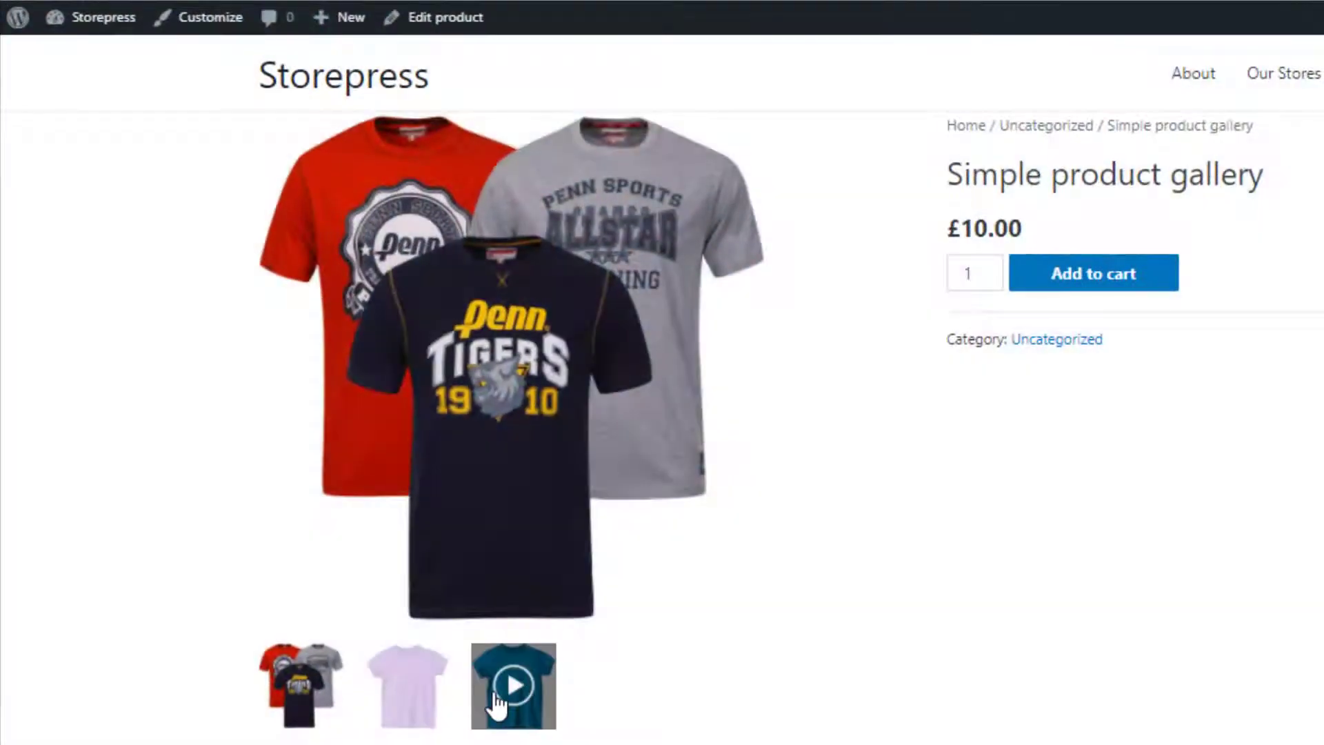
- Load the product video into the main gallery from the blue T-shirt thumbnail with the play icon
{"action": "left_click", "coordinate": [496, 705]}
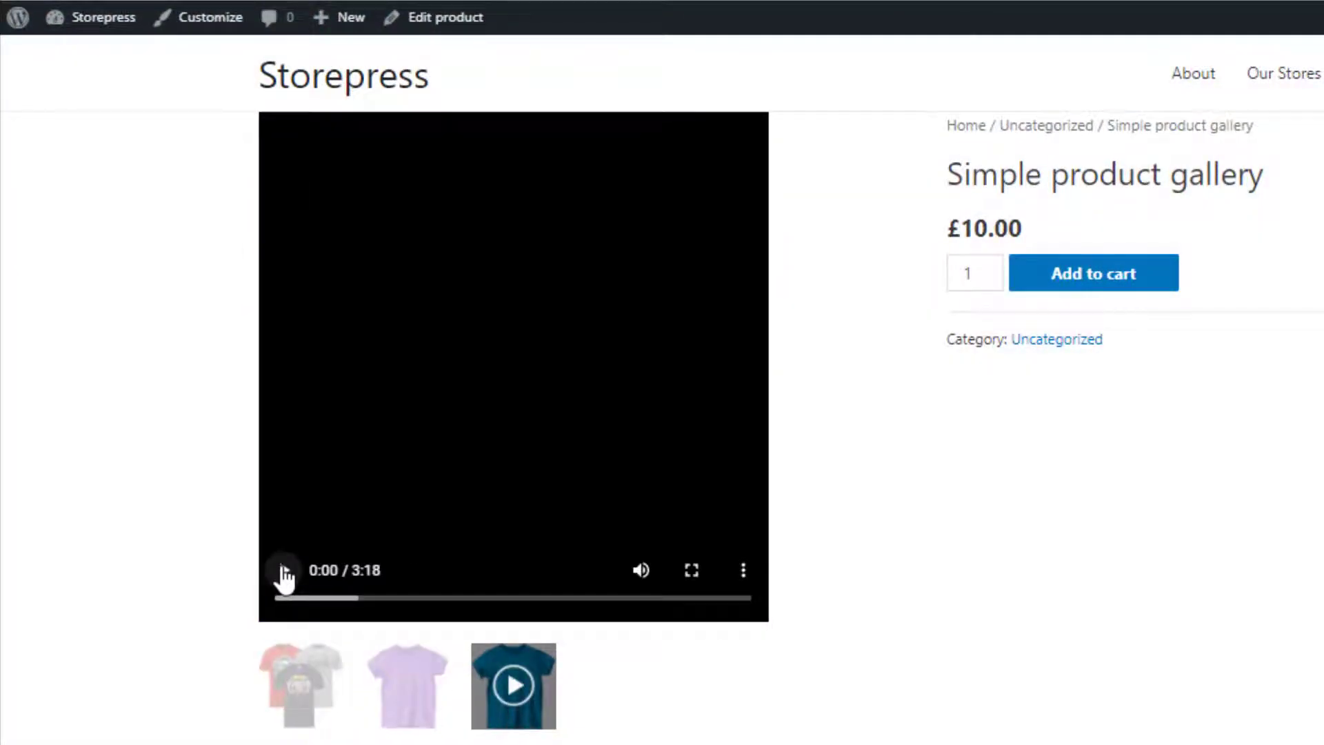
- Start playing the product video in the gallery viewer
{"action": "left_click", "coordinate": [284, 572]}
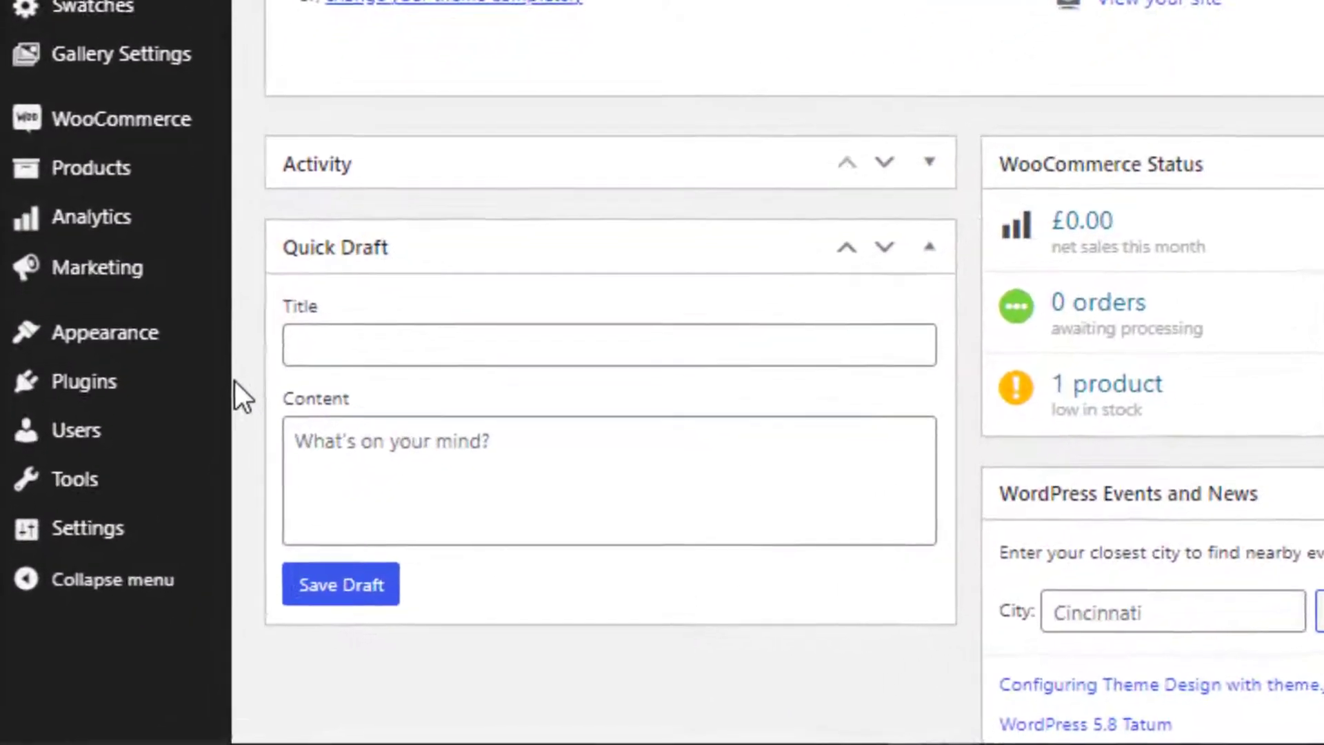
- Find, install and activate the Additional Variation Images Gallery for WooCommerce plugin from the plugin directory
{"action": "mouse_move", "coordinate": [197, 436]}
{"action": "left_click", "coordinate": [319, 393]}
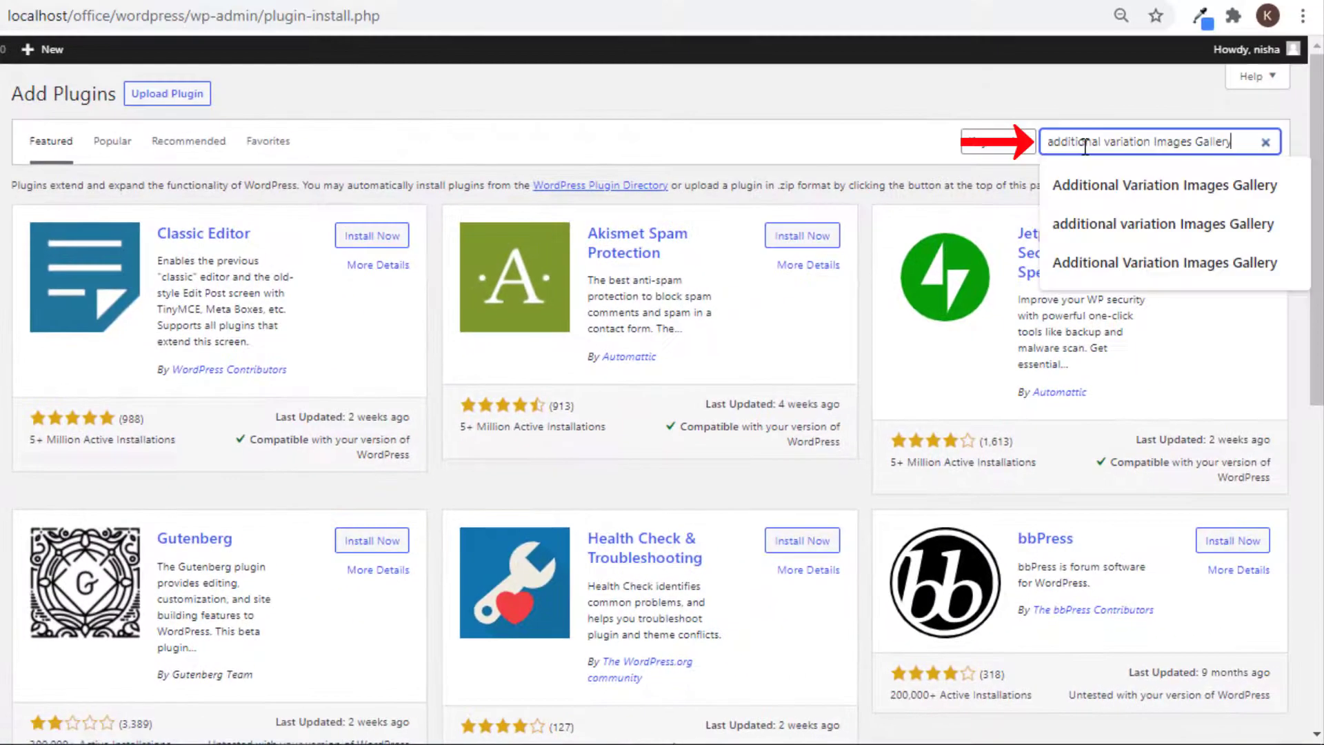
{"action": "key", "text": "Return"}
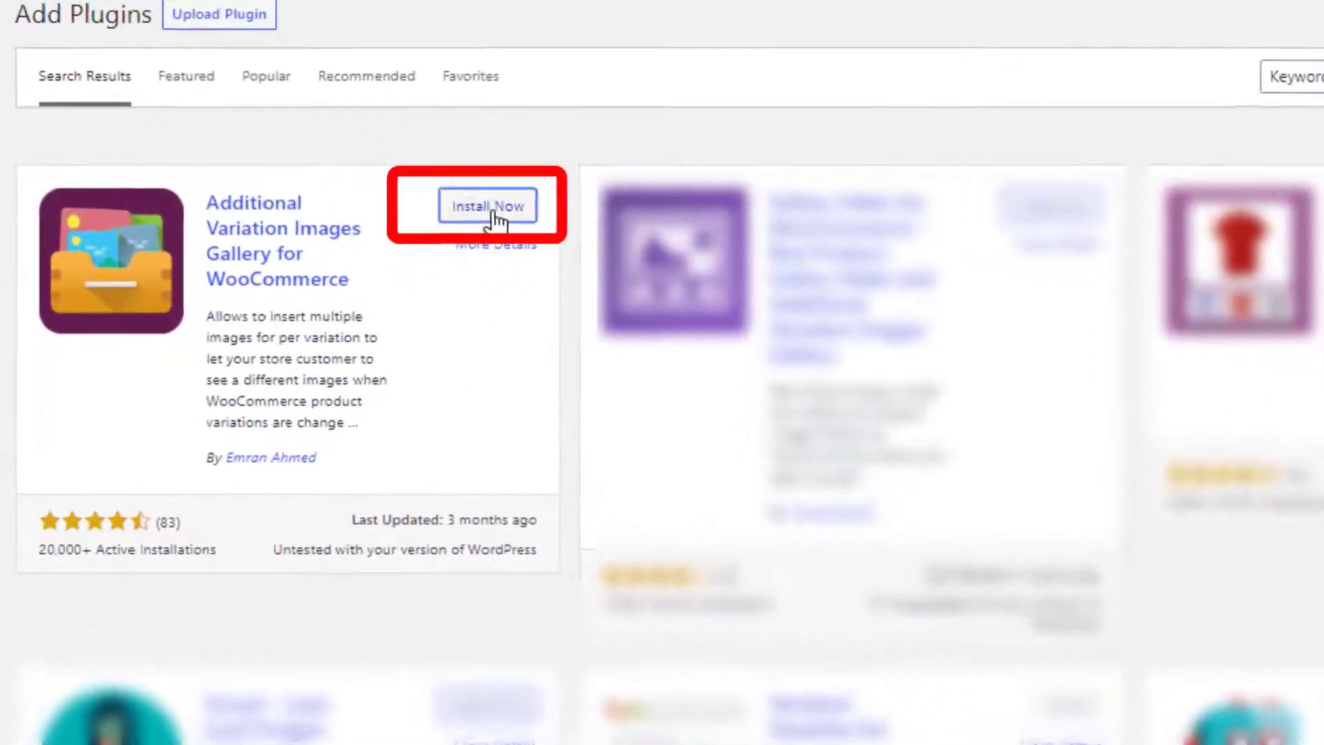
{"action": "left_click", "coordinate": [372, 239]}
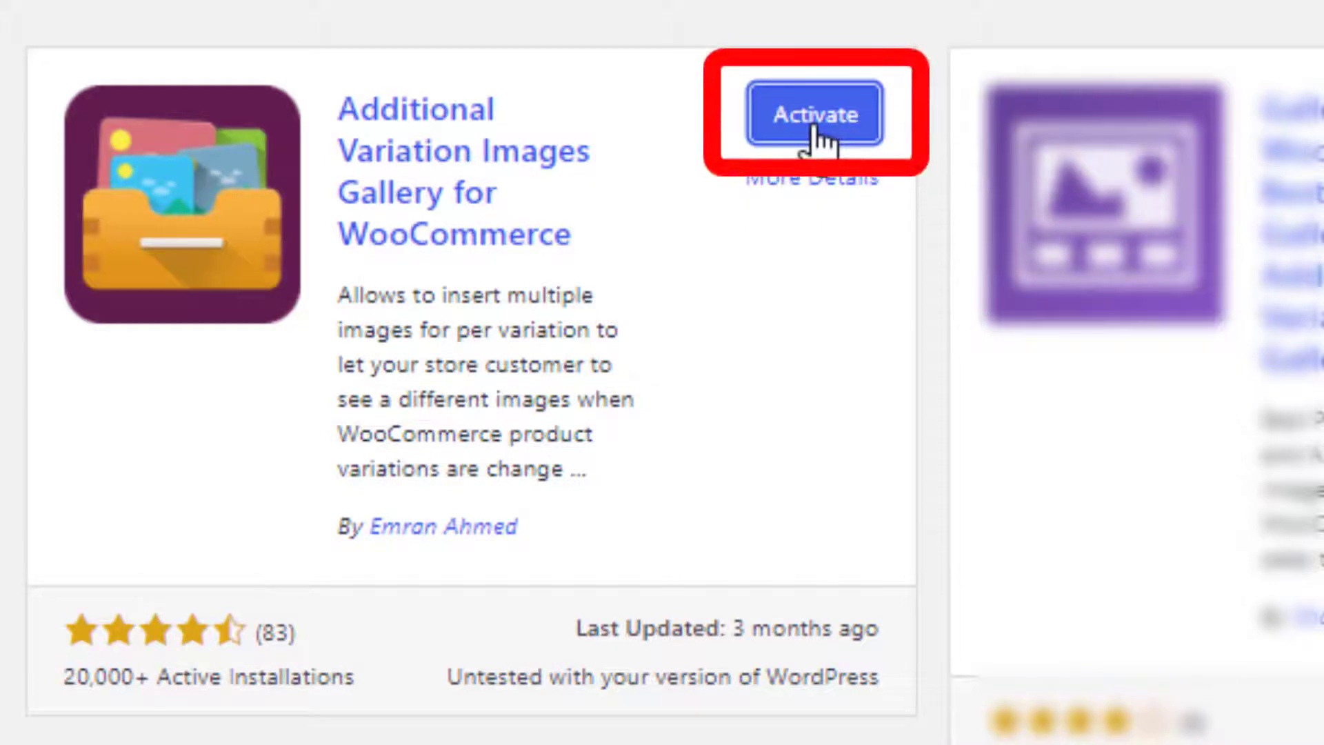
{"action": "left_click", "coordinate": [816, 114]}
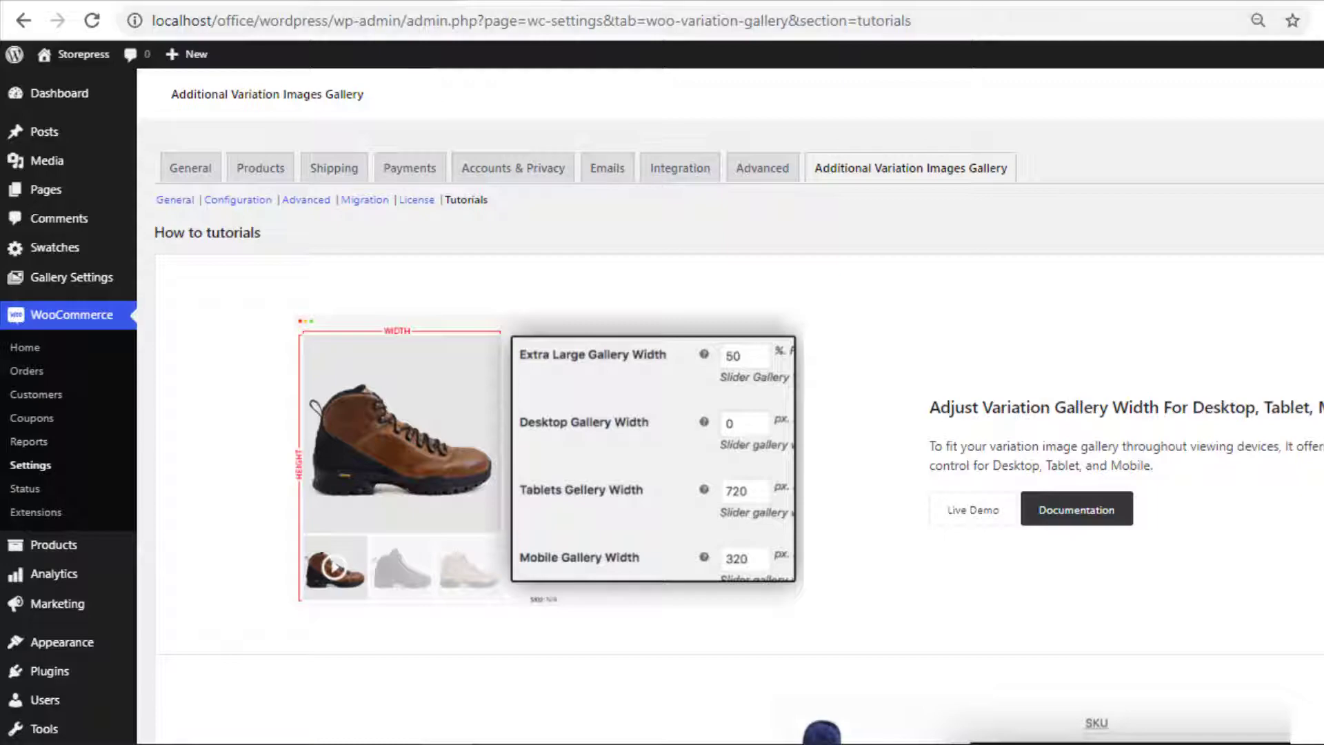
{"action": "left_click", "coordinate": [683, 1]}
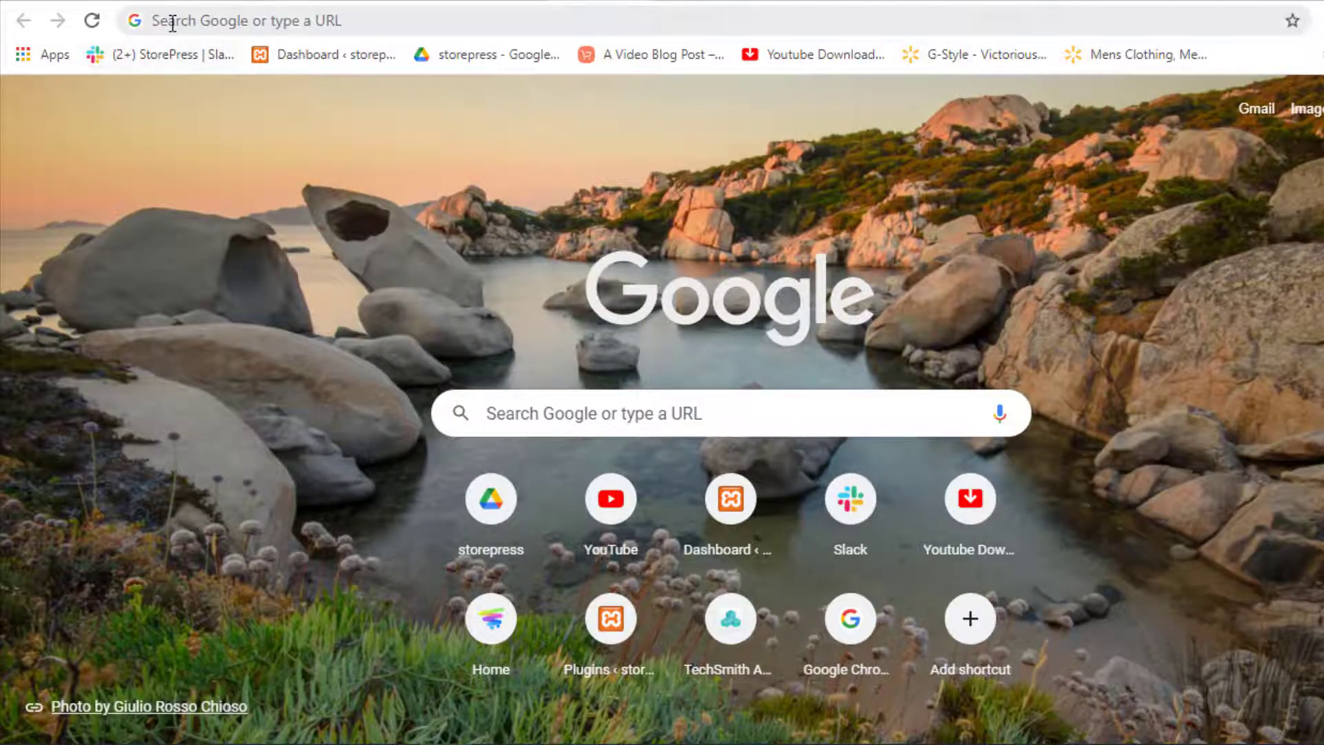
- Go to getwooplugins.com and open the Additional Variation Images Gallery plugin page
{"action": "left_click", "coordinate": [169, 20]}
{"action": "type", "text": "getwooplugins.com"}
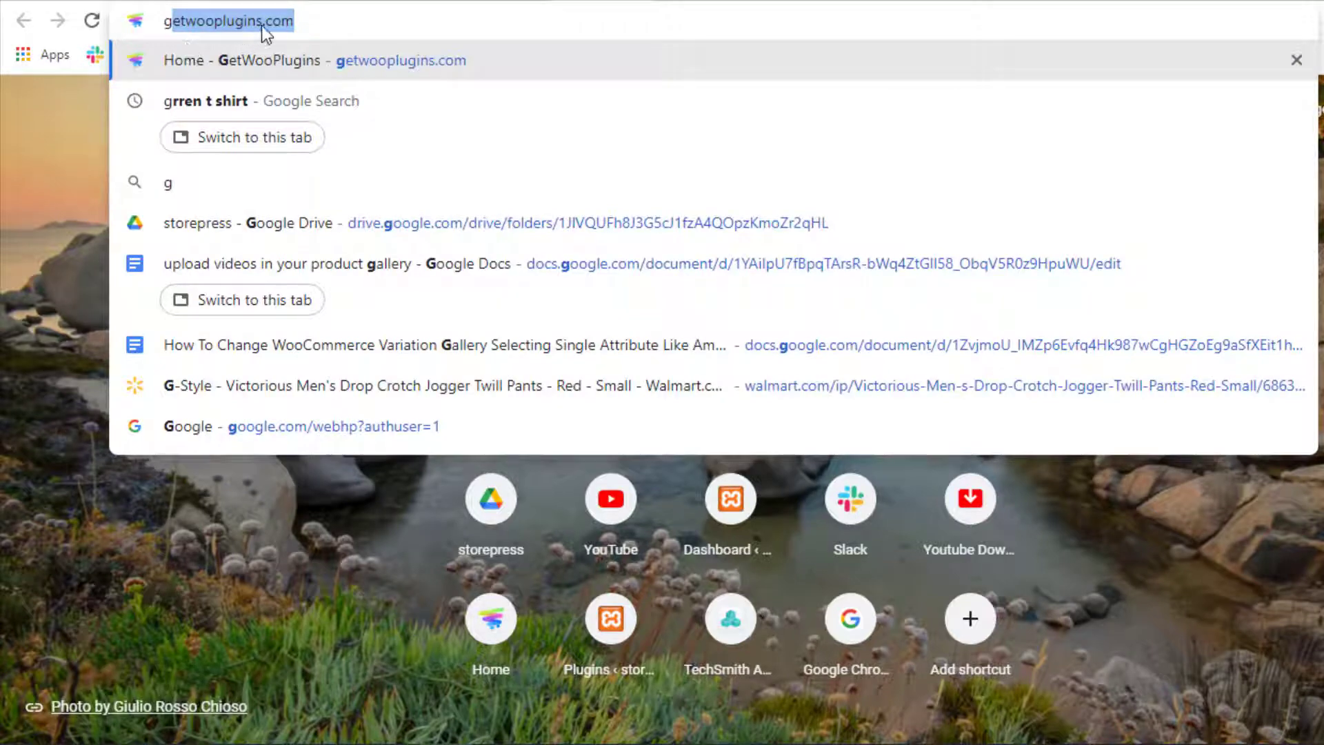
{"action": "key", "text": "Return"}
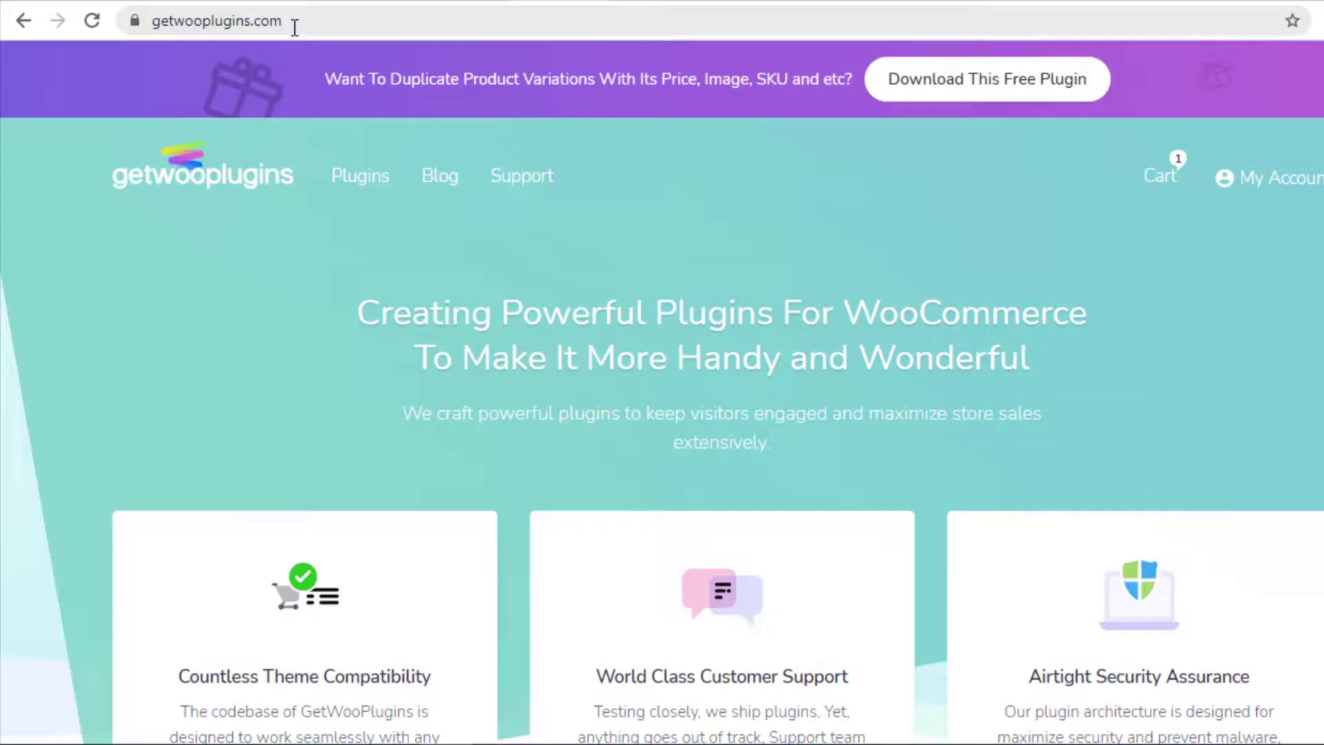
{"action": "left_click", "coordinate": [379, 182]}
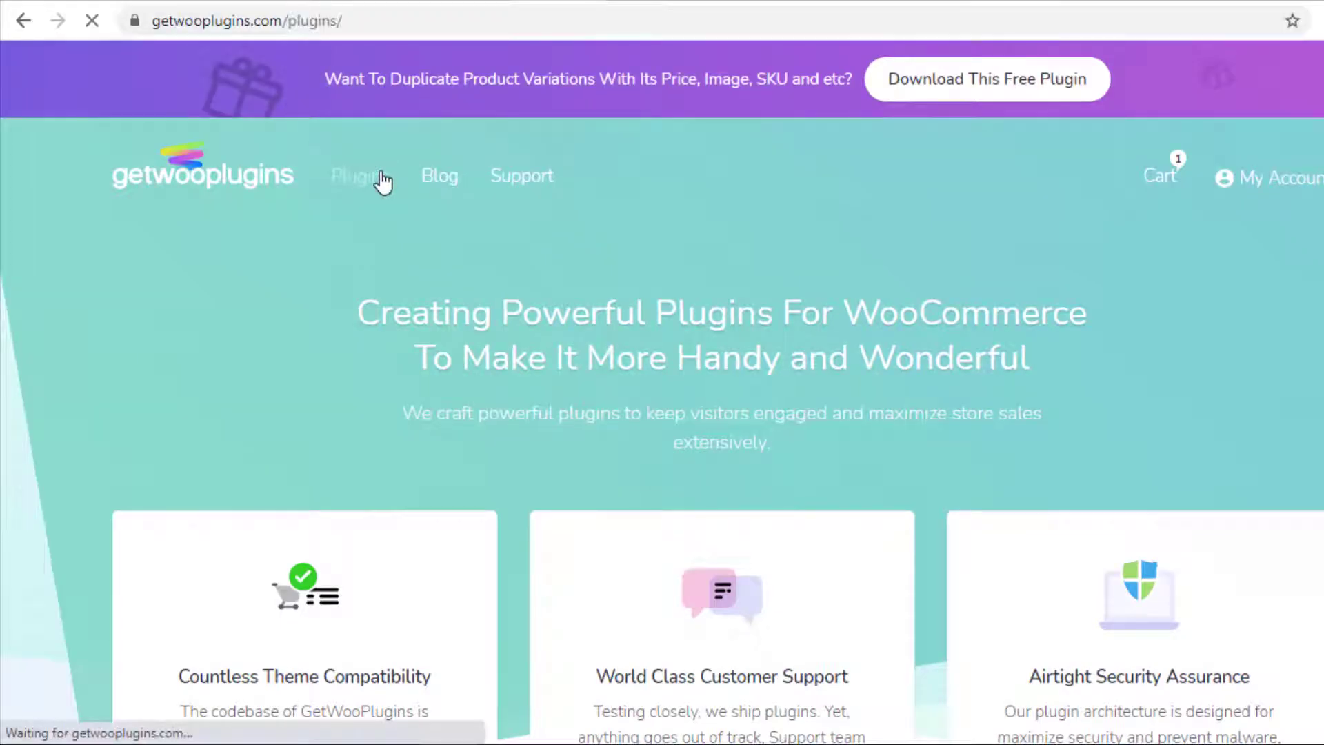
{"action": "scroll", "coordinate": [616, 269], "scroll_direction": "down", "scroll_amount": 5}
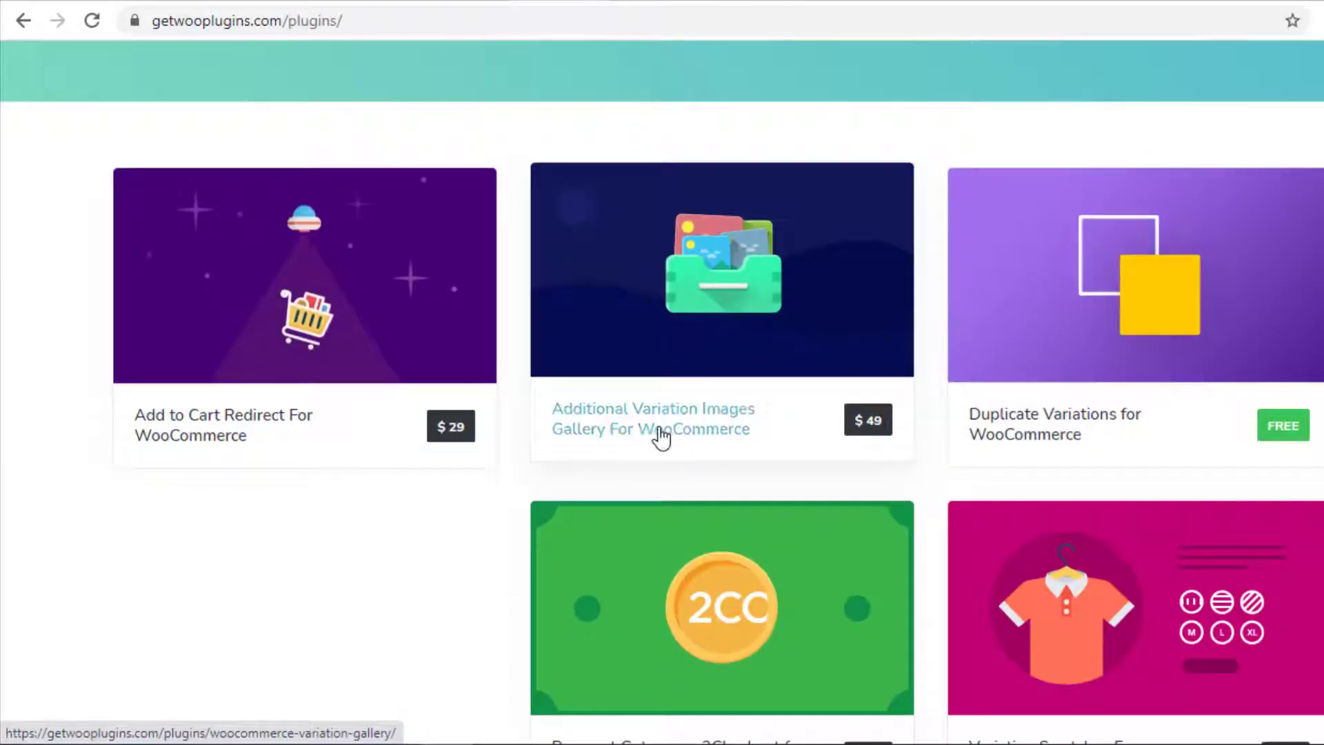
{"action": "left_click", "coordinate": [660, 433]}
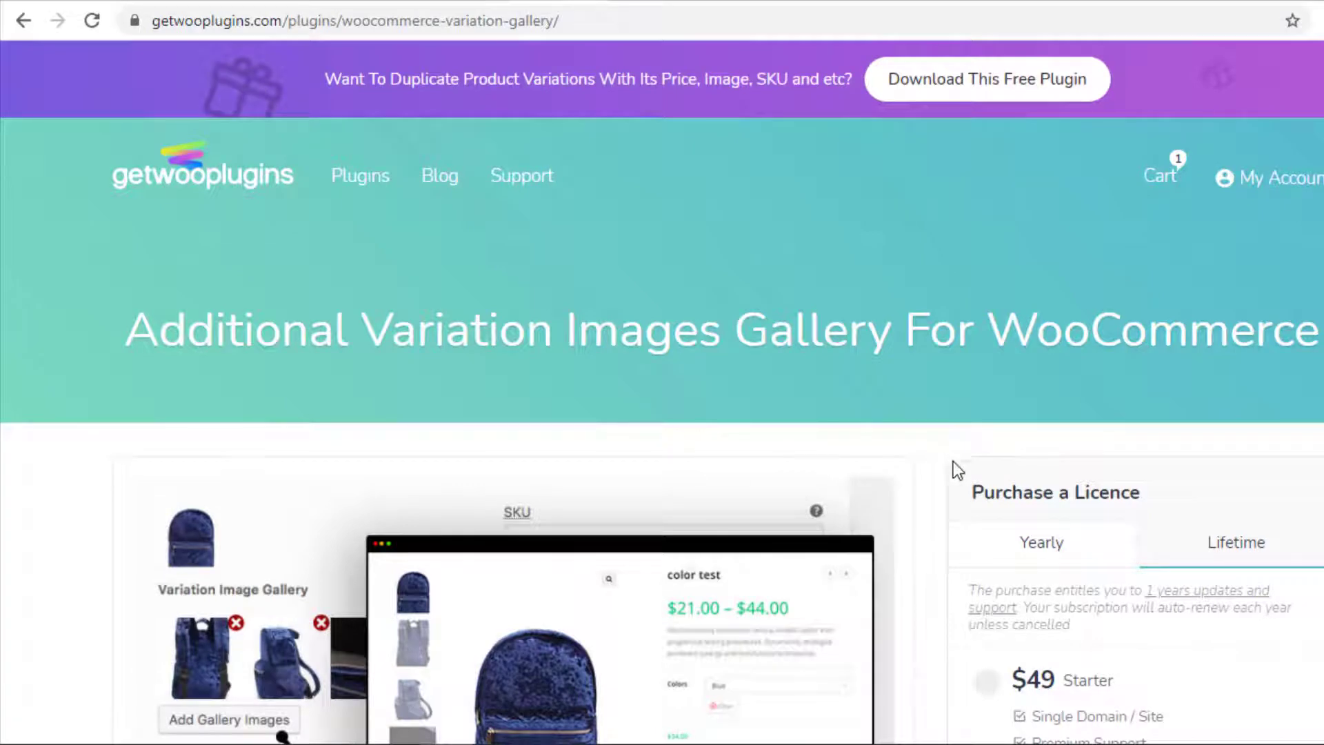
- Compare the licence plans, pick the $149 Business yearly plan and buy it
{"action": "scroll", "coordinate": [953, 461], "scroll_direction": "down", "scroll_amount": 5}
{"action": "left_click", "coordinate": [987, 360]}
{"action": "left_click", "coordinate": [986, 611]}
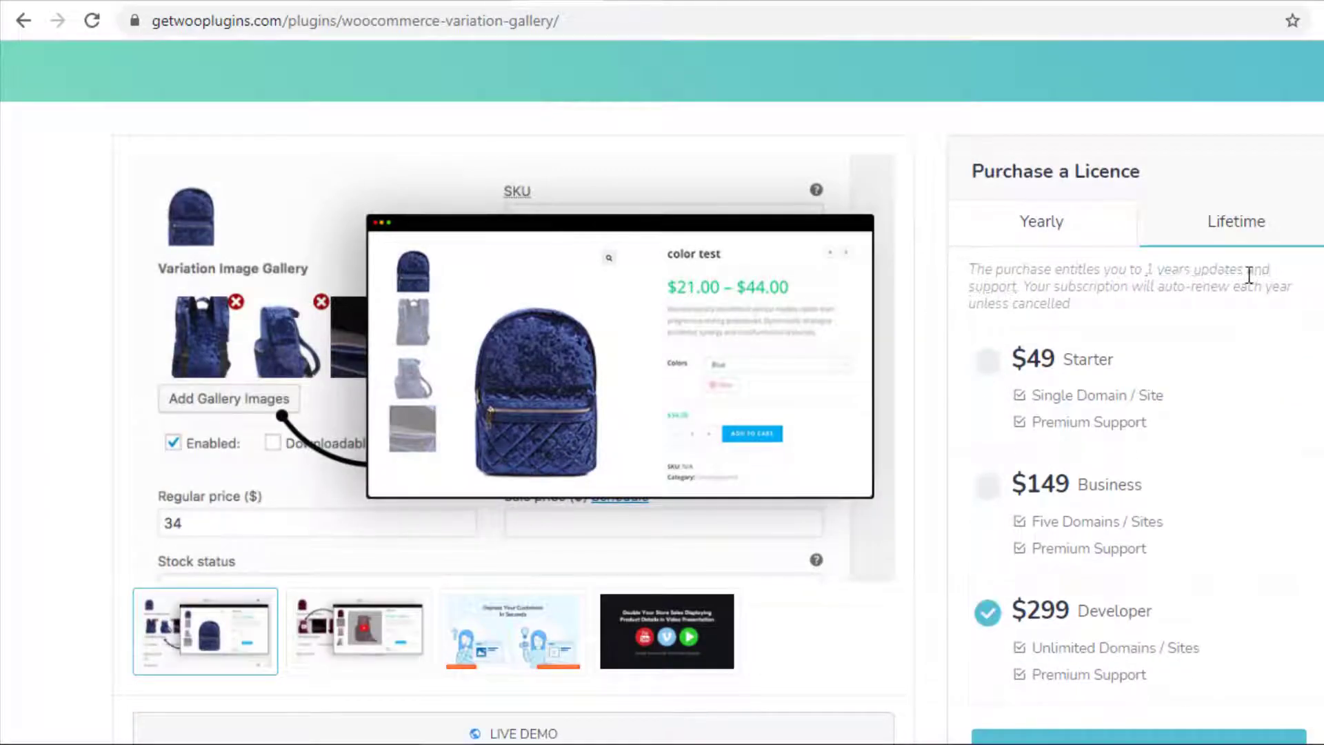
{"action": "left_click", "coordinate": [1234, 224]}
{"action": "left_click", "coordinate": [986, 345]}
{"action": "left_click", "coordinate": [986, 461]}
{"action": "left_click", "coordinate": [1052, 231]}
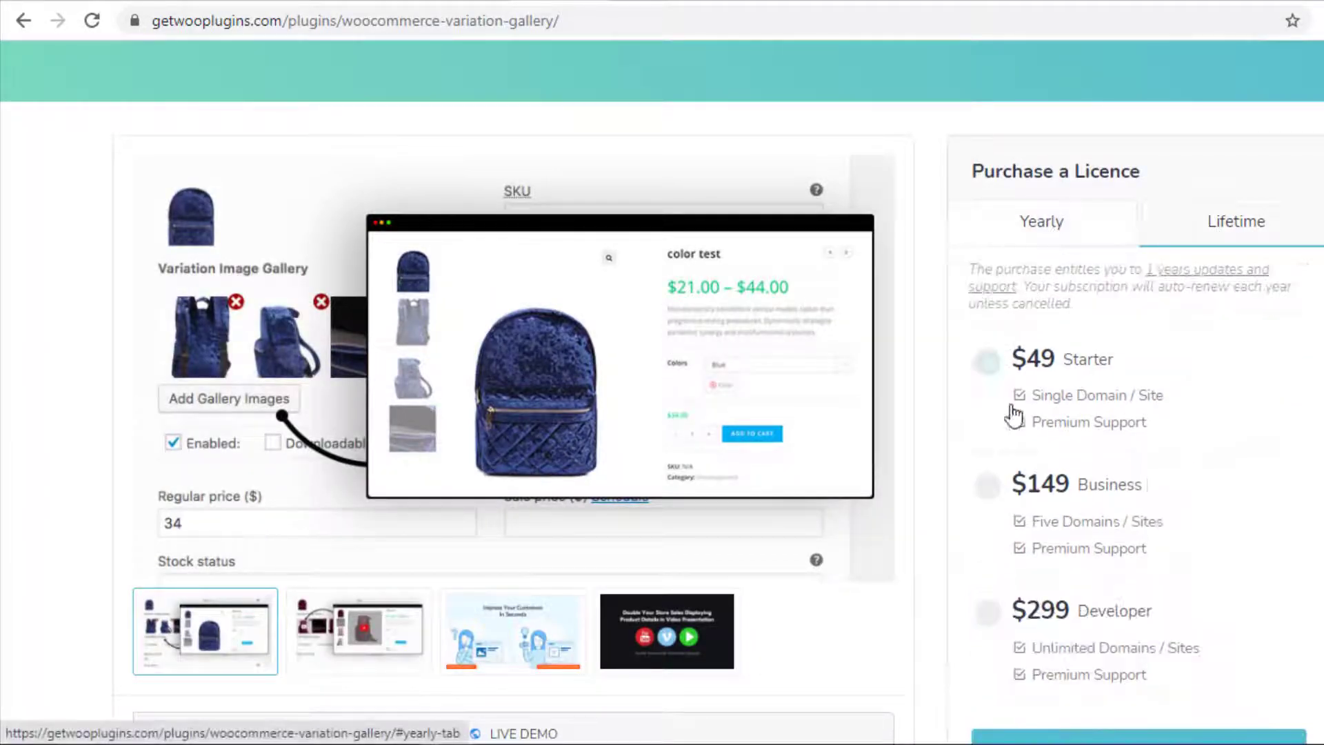
{"action": "left_click", "coordinate": [987, 484]}
{"action": "scroll", "coordinate": [1069, 491], "scroll_direction": "down", "scroll_amount": 5}
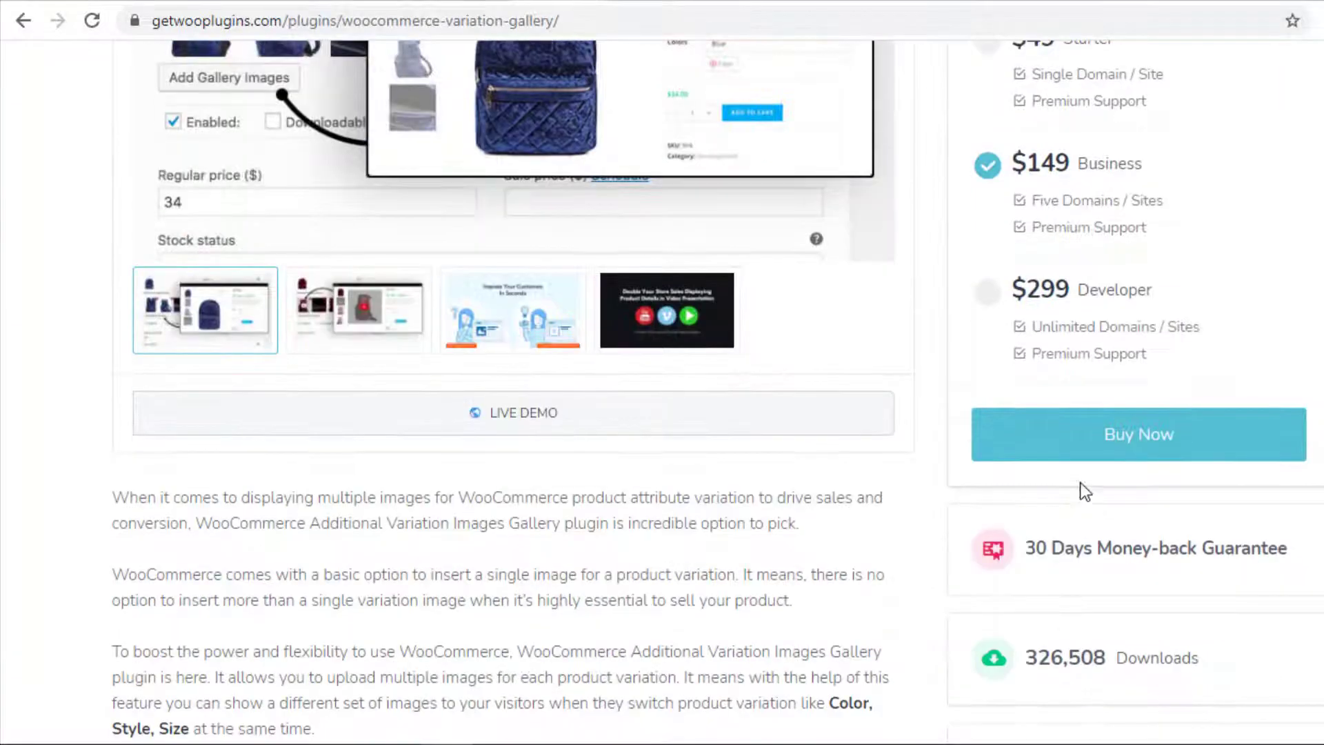
{"action": "left_click", "coordinate": [1102, 440]}
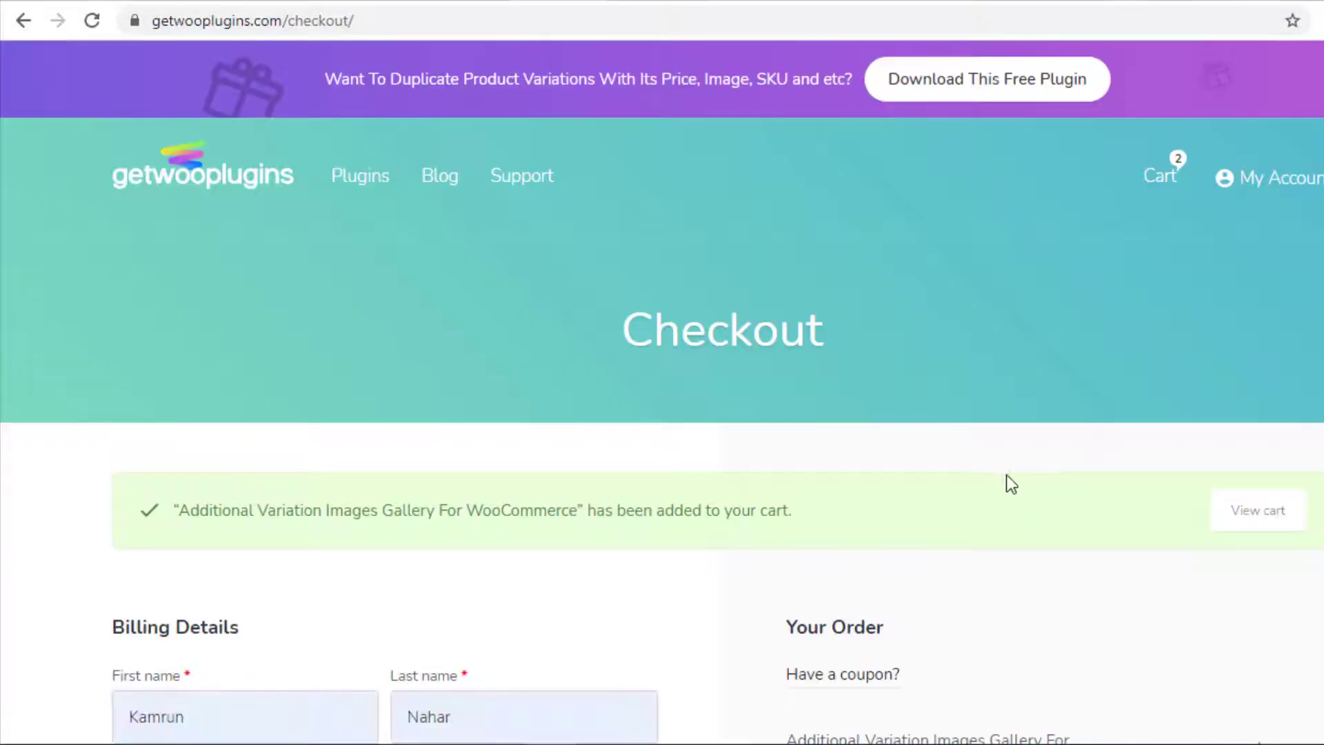
- Submit the filled checkout form and pay for the order via 2Checkout
{"action": "scroll", "coordinate": [1007, 483], "scroll_direction": "down", "scroll_amount": 6}
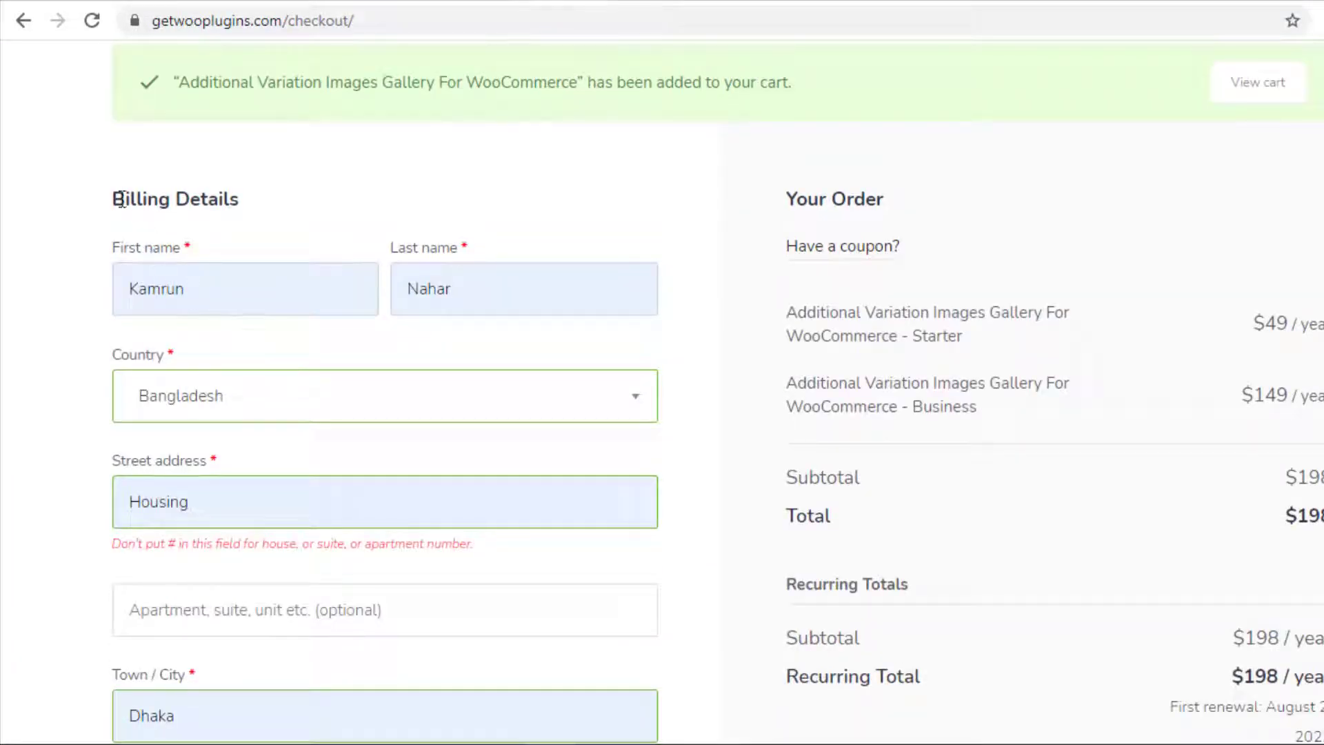
{"action": "scroll", "coordinate": [233, 235], "scroll_direction": "down", "scroll_amount": 10}
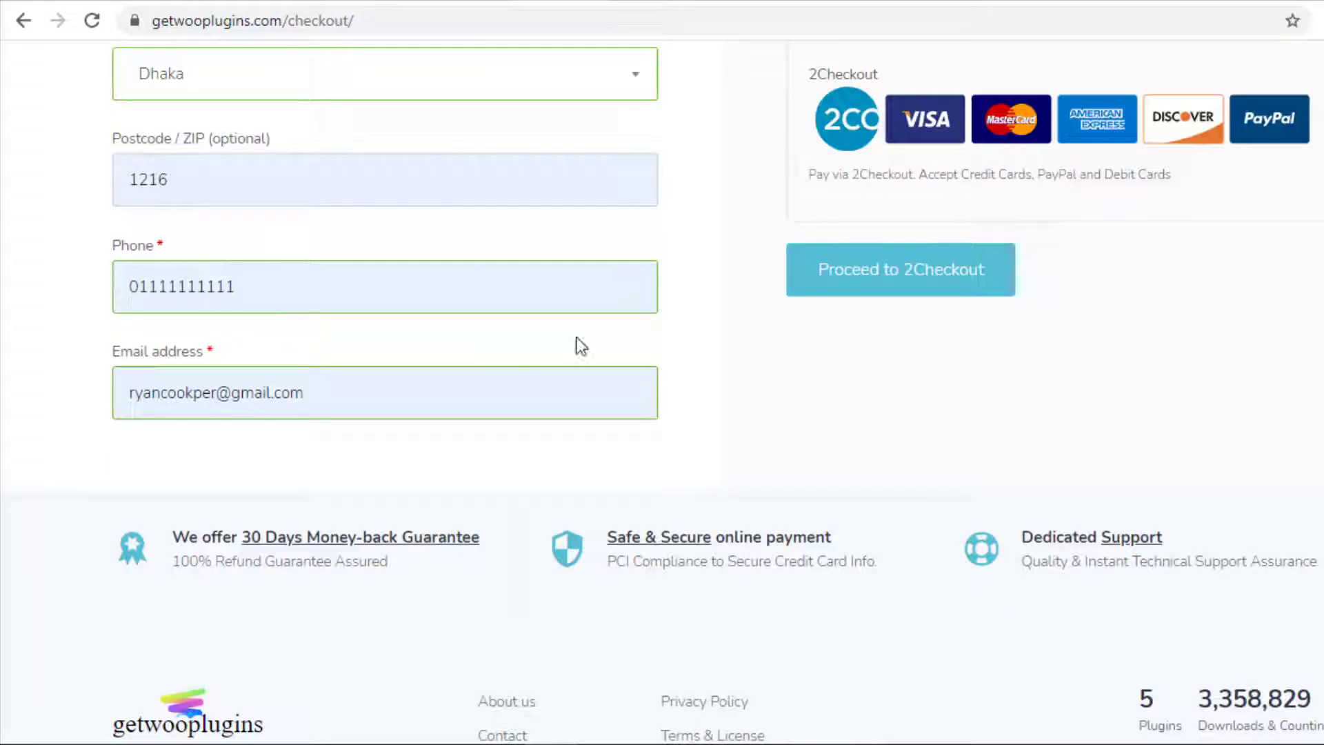
{"action": "left_click", "coordinate": [905, 288]}
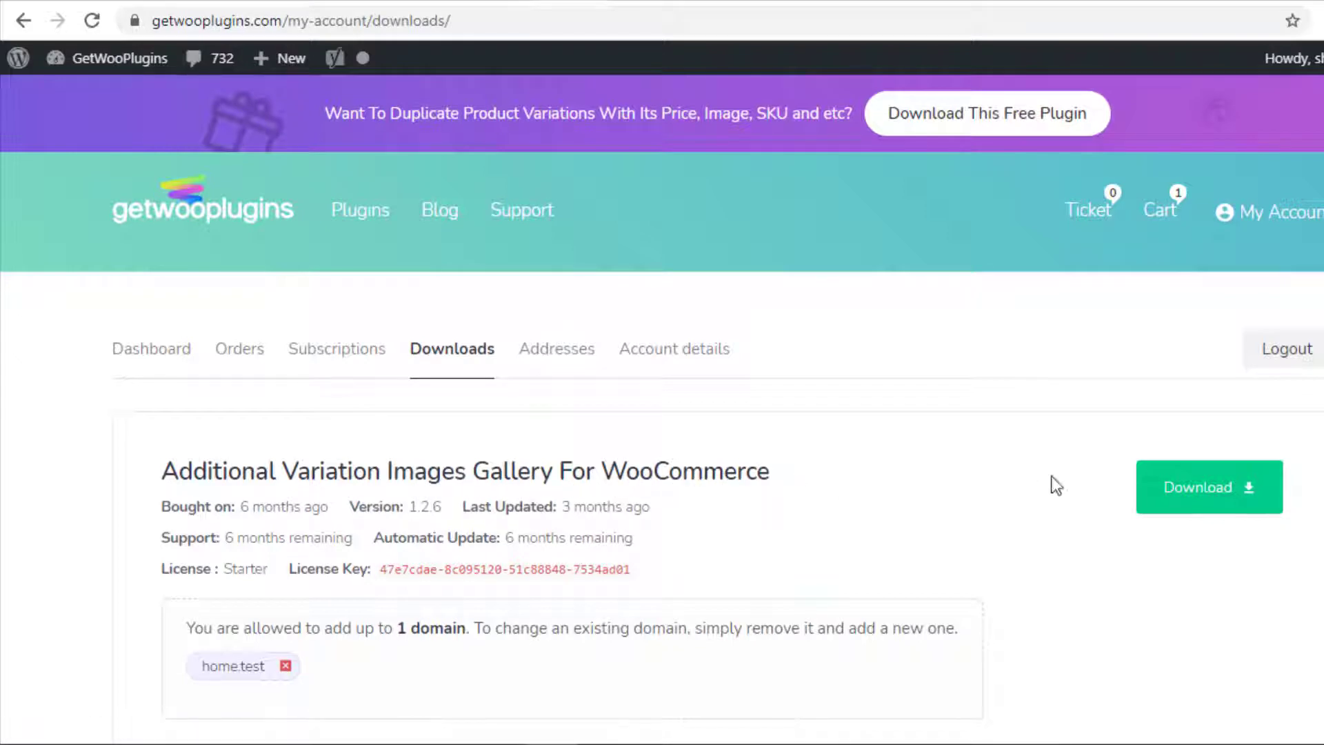
- Download the zip file for Additional Variation Images Gallery For WooCommerce
{"action": "left_click", "coordinate": [1192, 500]}
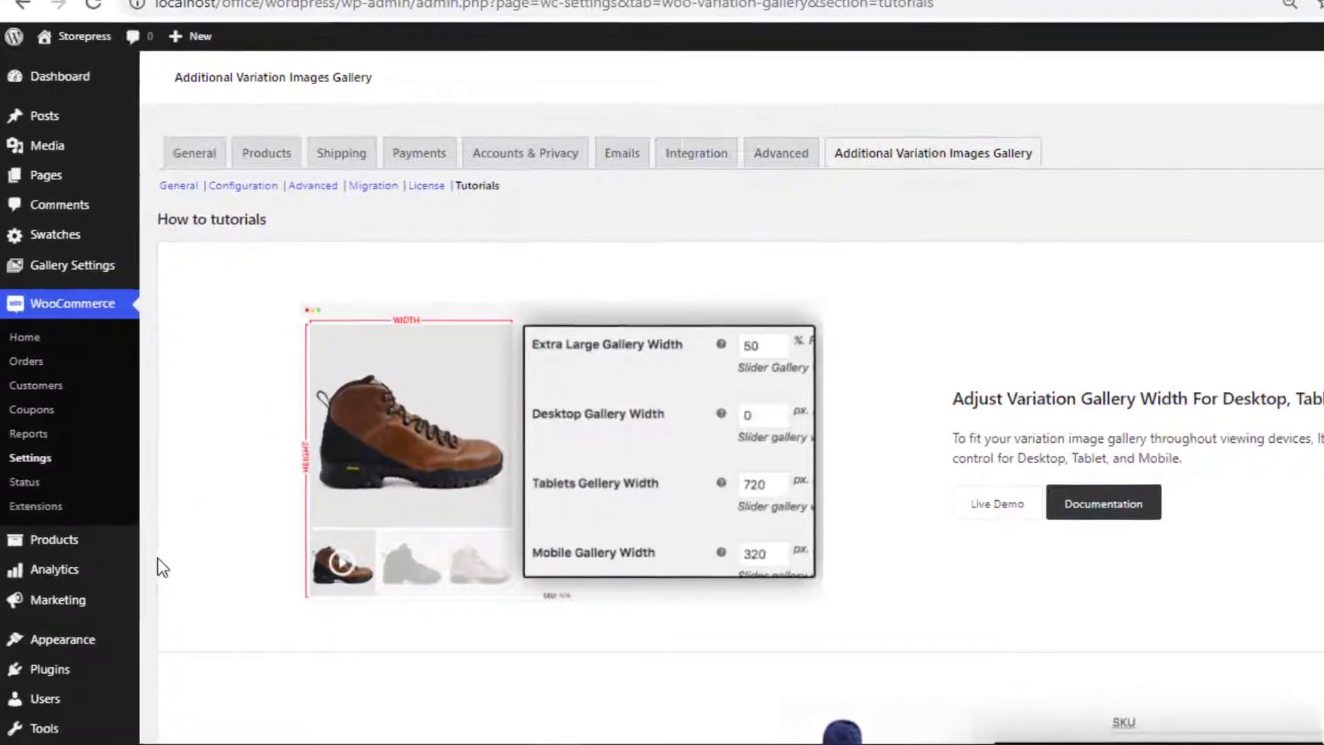
- Upload woo-variation-gallery-pro.zip as a new plugin and install it
{"action": "mouse_move", "coordinate": [142, 700]}
{"action": "left_click", "coordinate": [217, 662]}
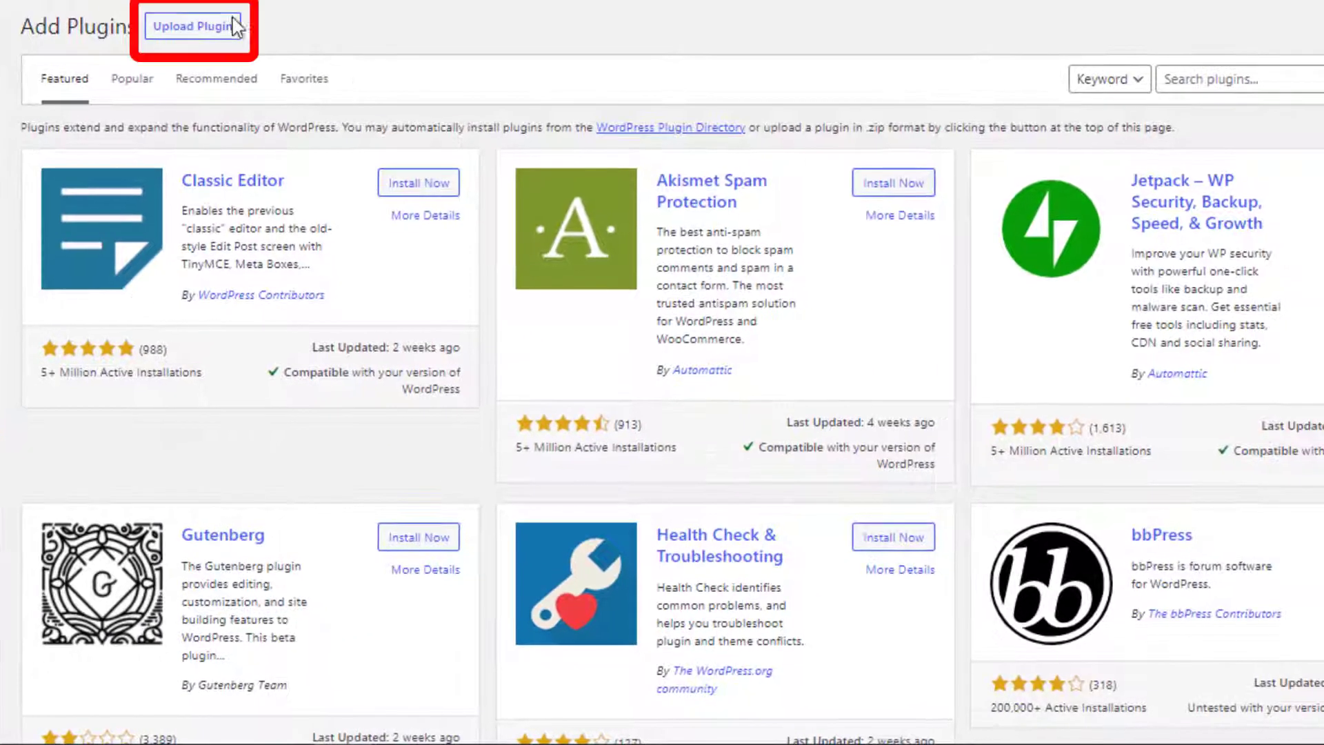
{"action": "left_click", "coordinate": [222, 29]}
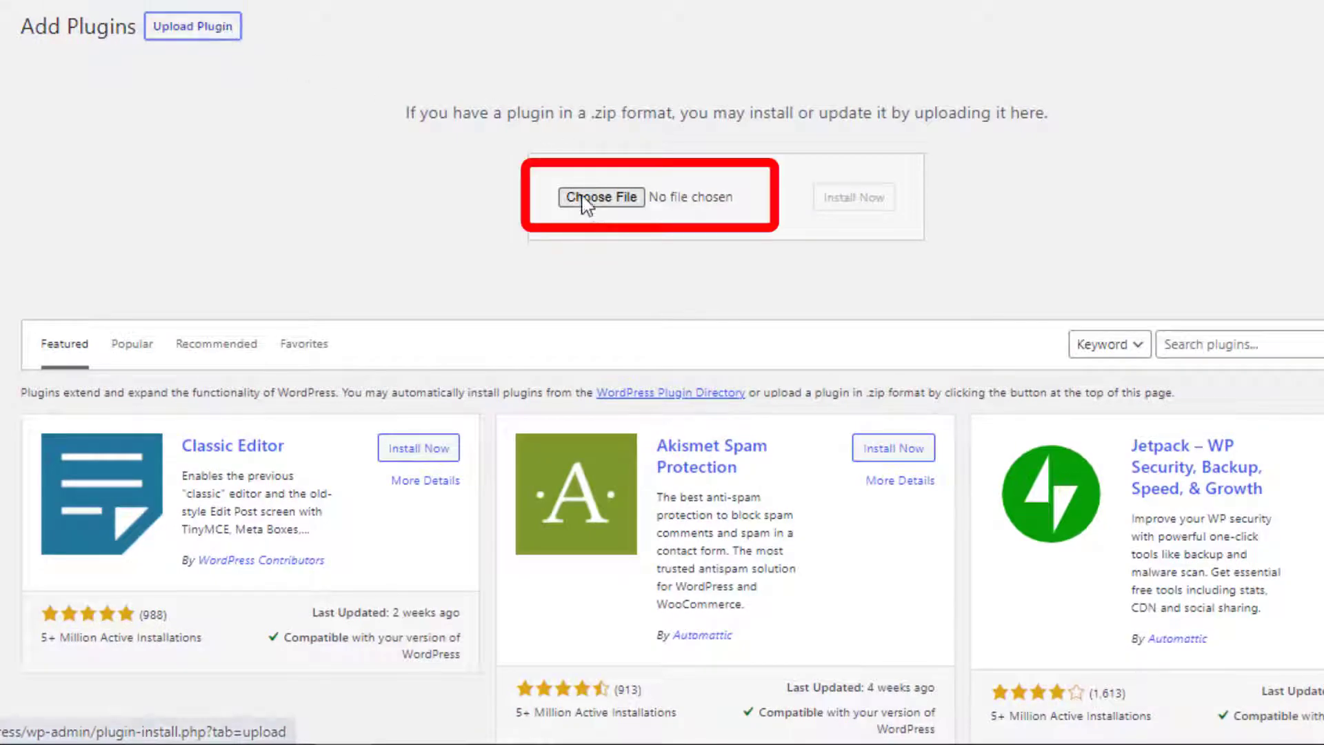
{"action": "left_click", "coordinate": [589, 205]}
{"action": "double_click", "coordinate": [165, 113]}
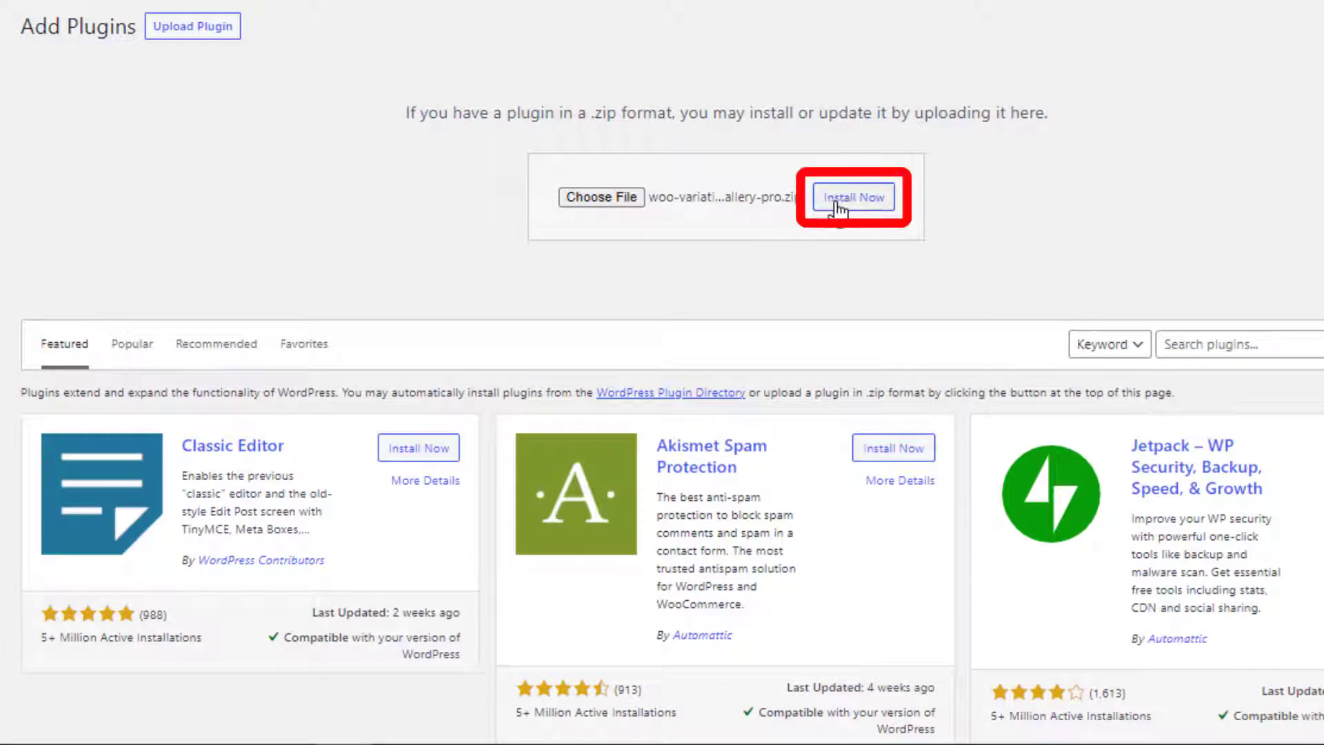
{"action": "left_click", "coordinate": [851, 198]}
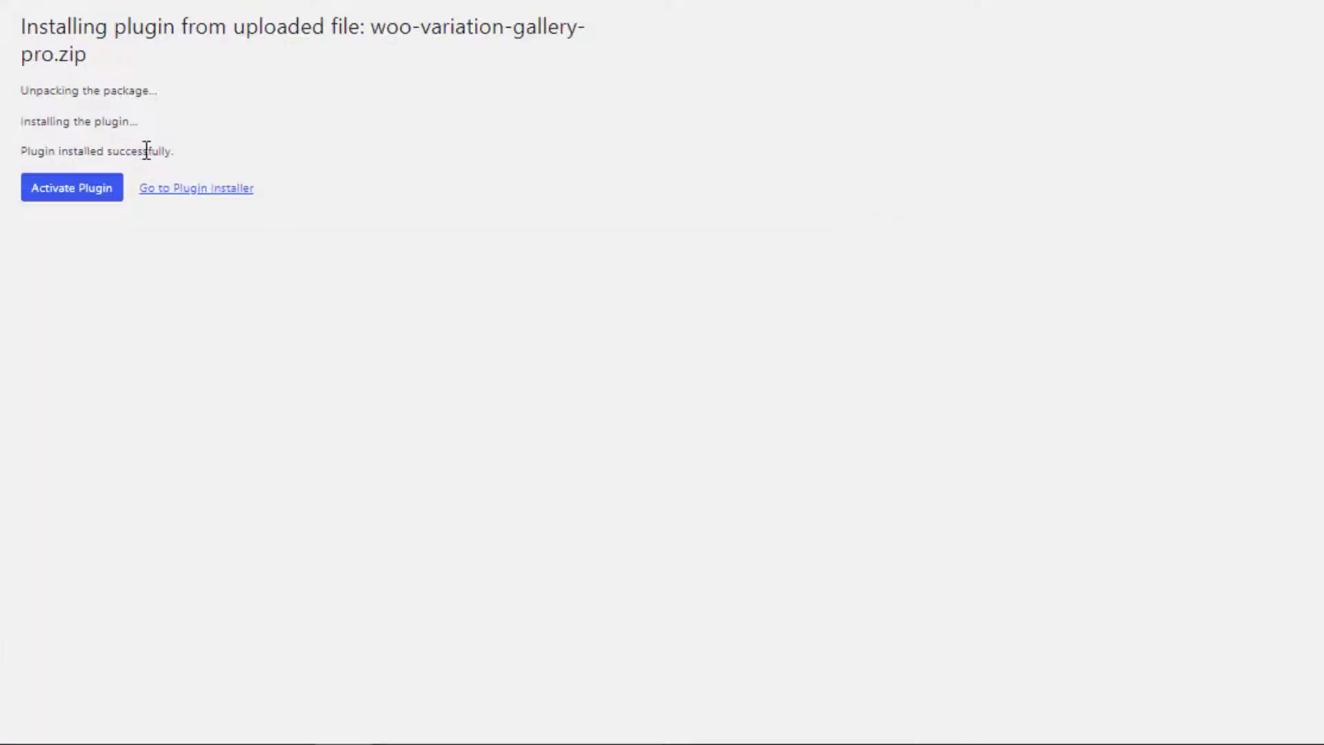
- Activate the newly installed Additional Variation Images Gallery Pro plugin
{"action": "left_click", "coordinate": [100, 186]}
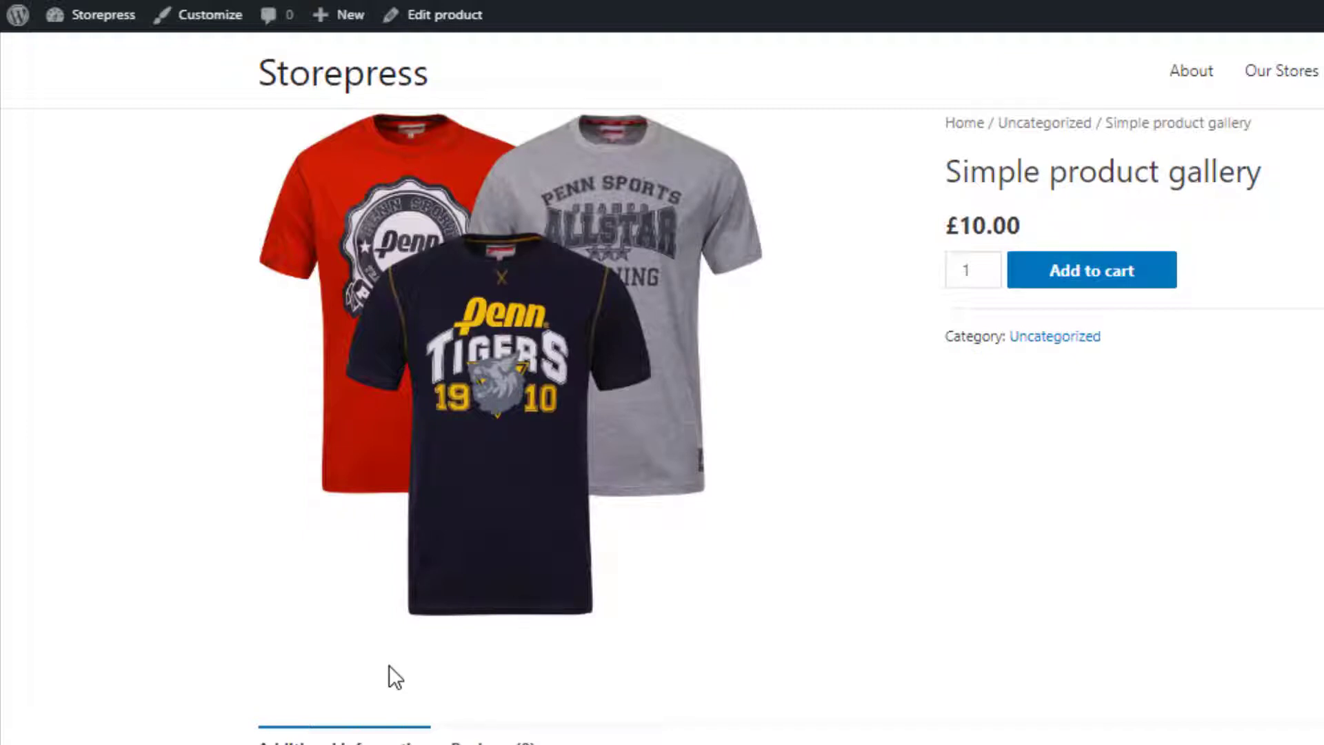
- Add the purple T-shirt image to the Simple product gallery images and update the product
{"action": "left_click", "coordinate": [444, 17]}
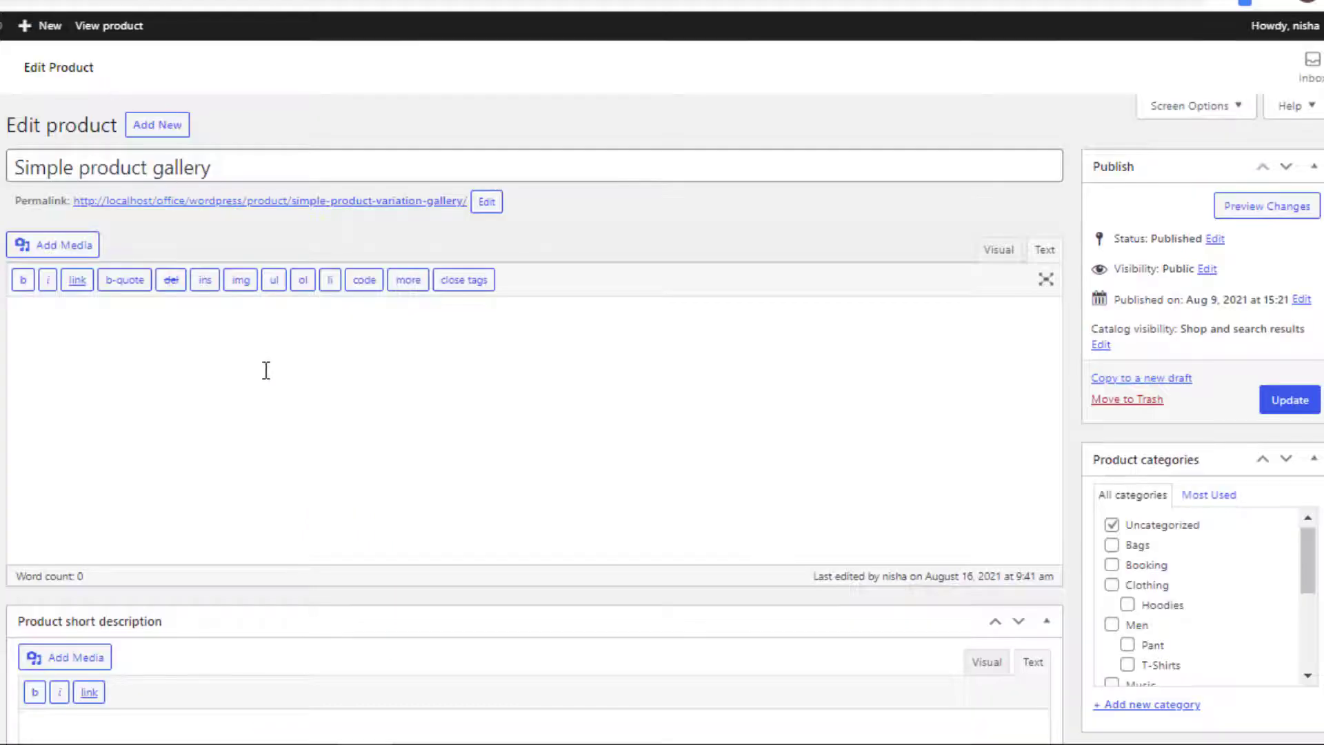
{"action": "scroll", "coordinate": [266, 370], "scroll_direction": "down", "scroll_amount": 15}
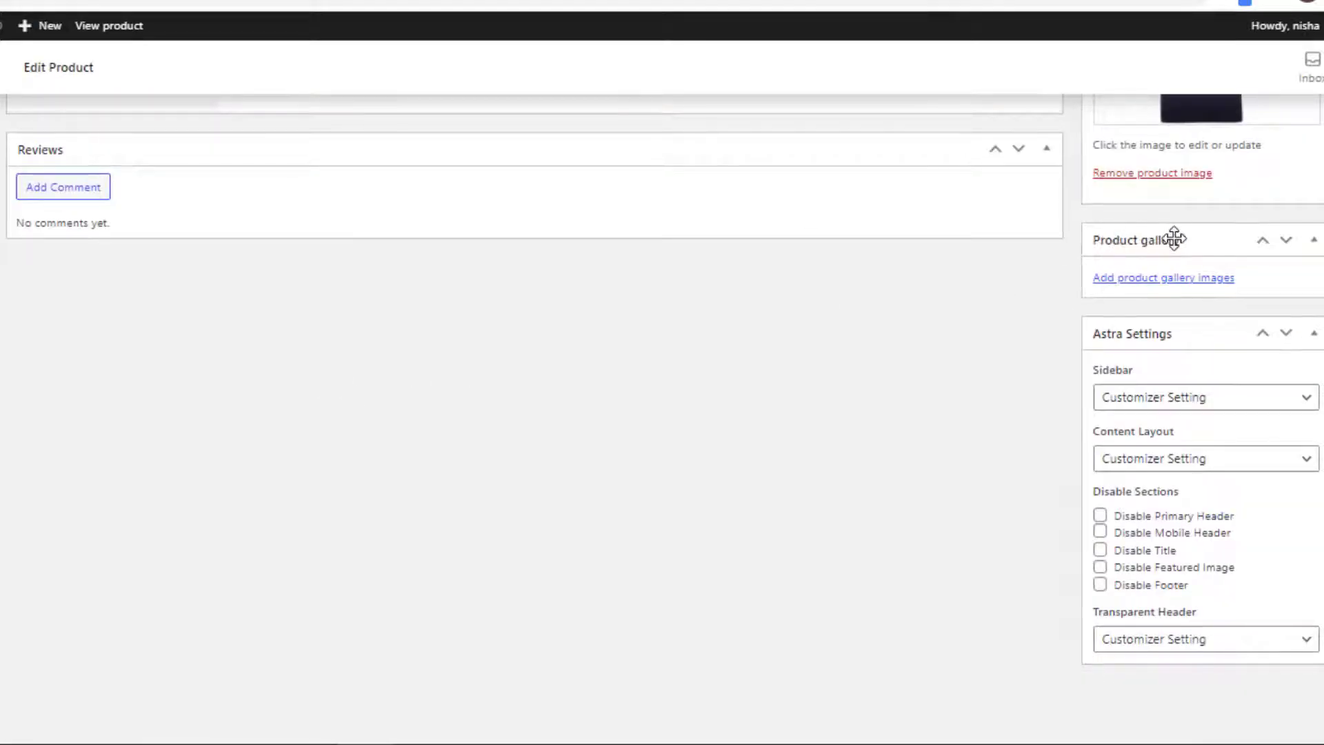
{"action": "left_click", "coordinate": [1139, 282]}
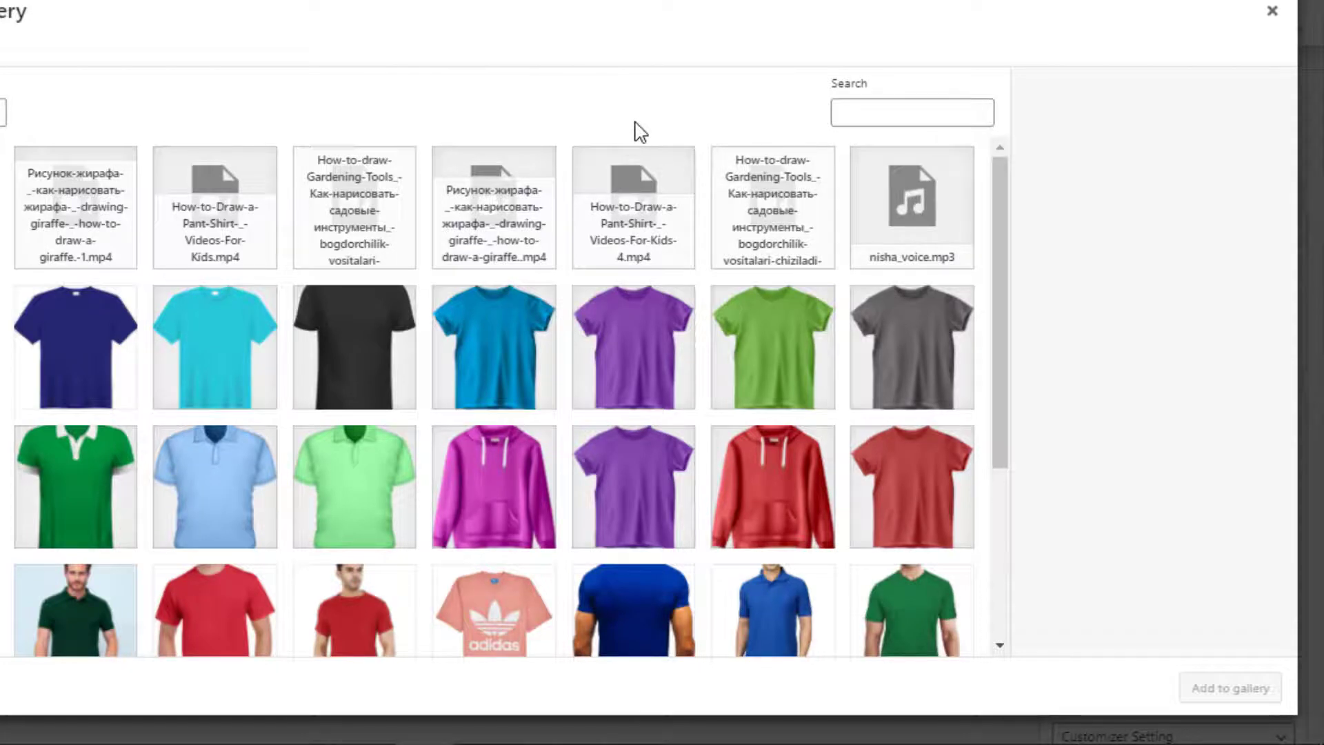
{"action": "left_click", "coordinate": [654, 355]}
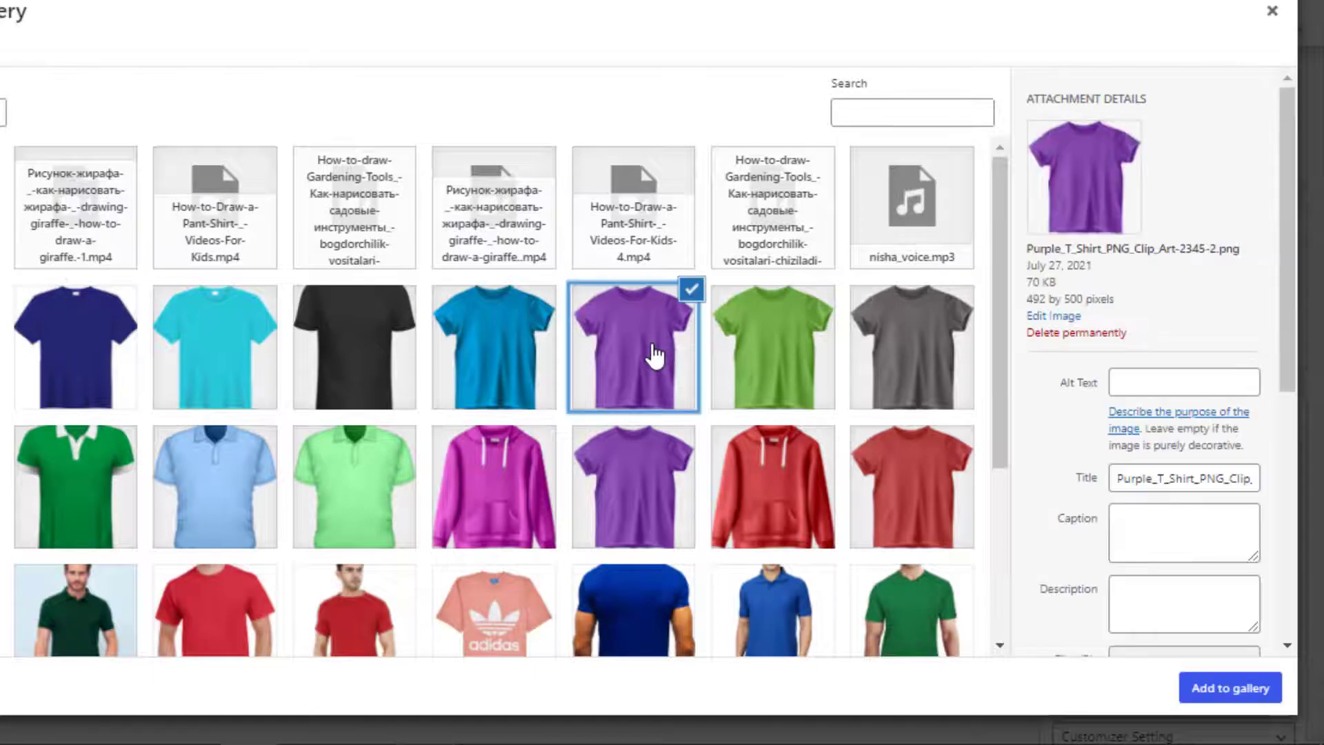
{"action": "left_click", "coordinate": [1238, 698]}
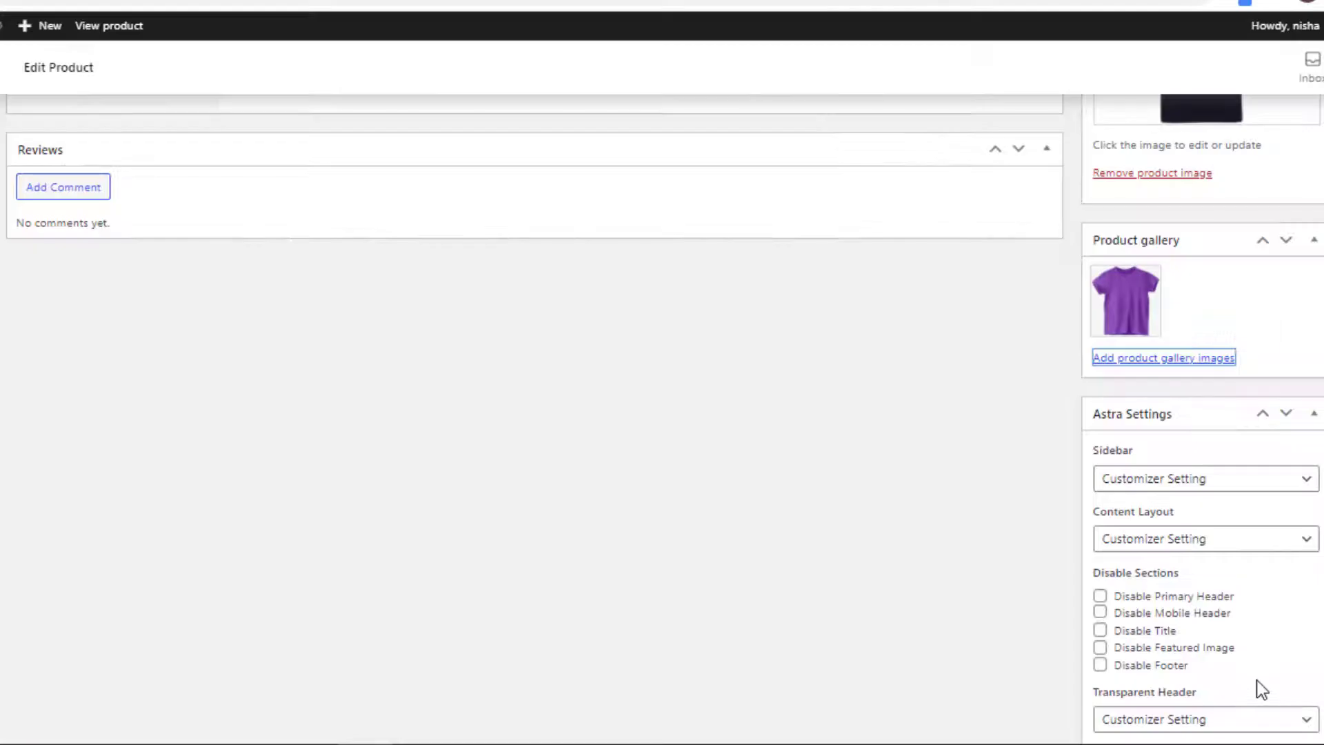
{"action": "scroll", "coordinate": [1260, 682], "scroll_direction": "up", "scroll_amount": 15}
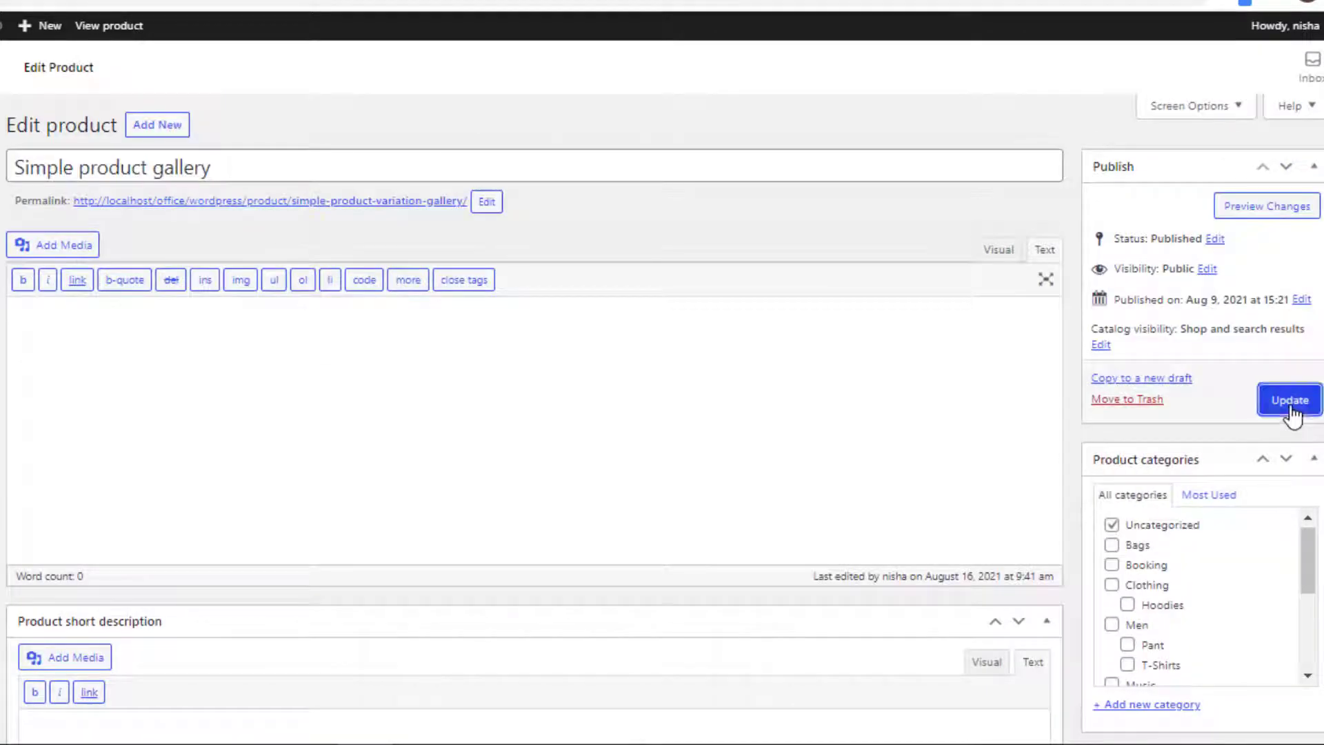
{"action": "left_click", "coordinate": [1289, 400]}
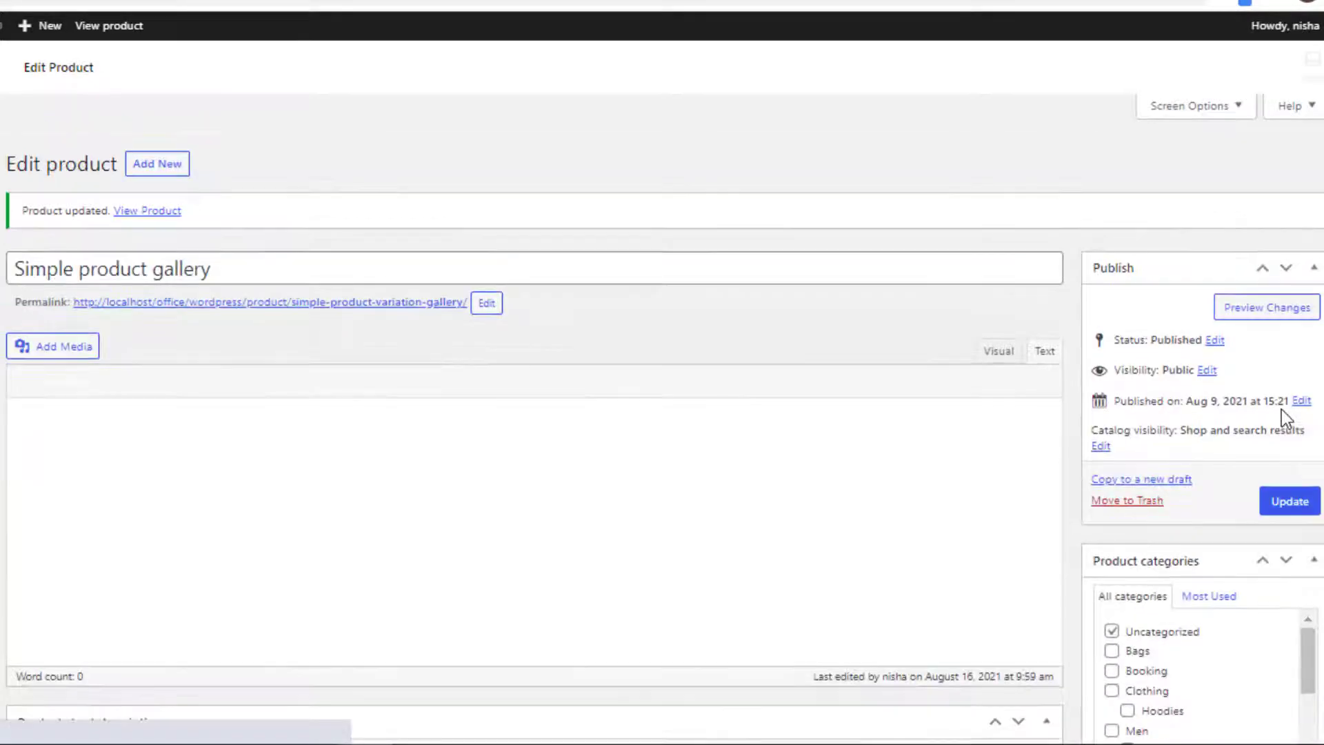
- Open the product page and switch the main gallery image to the purple T-shirt
{"action": "left_click", "coordinate": [304, 269]}
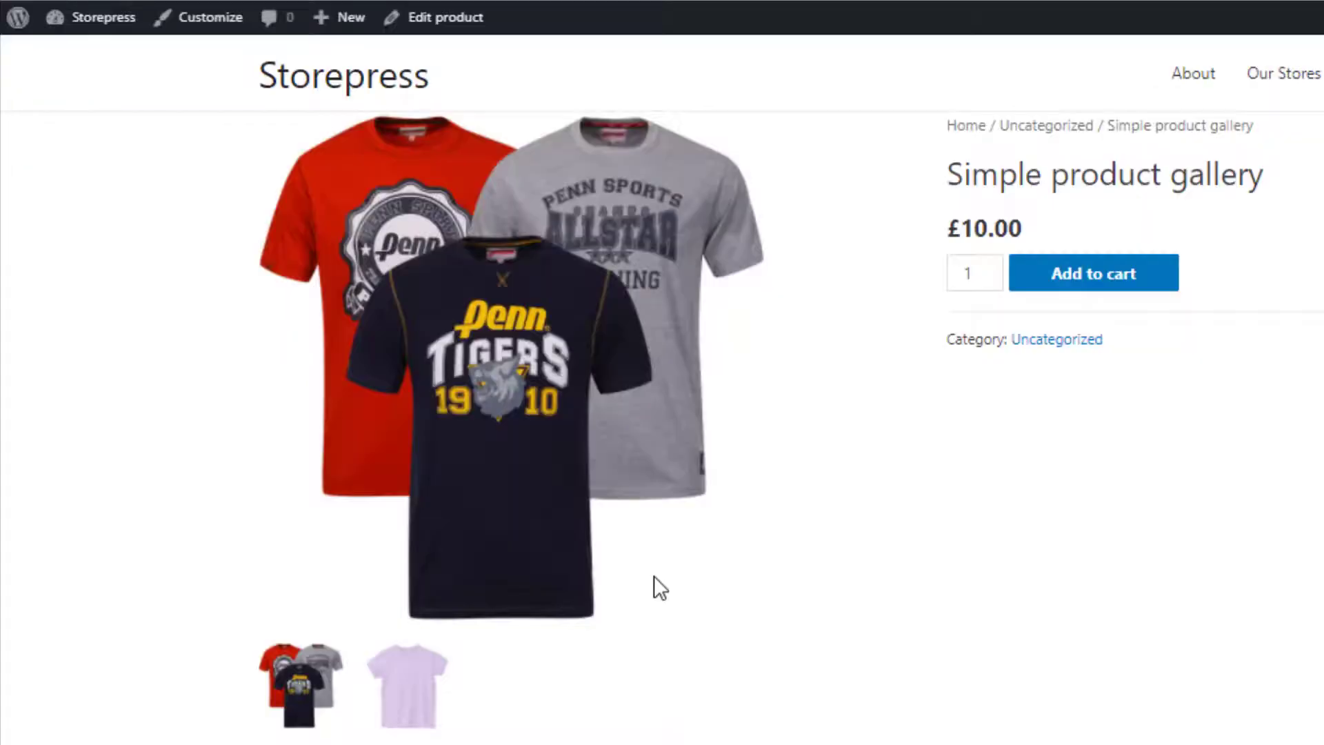
{"action": "left_click", "coordinate": [418, 703]}
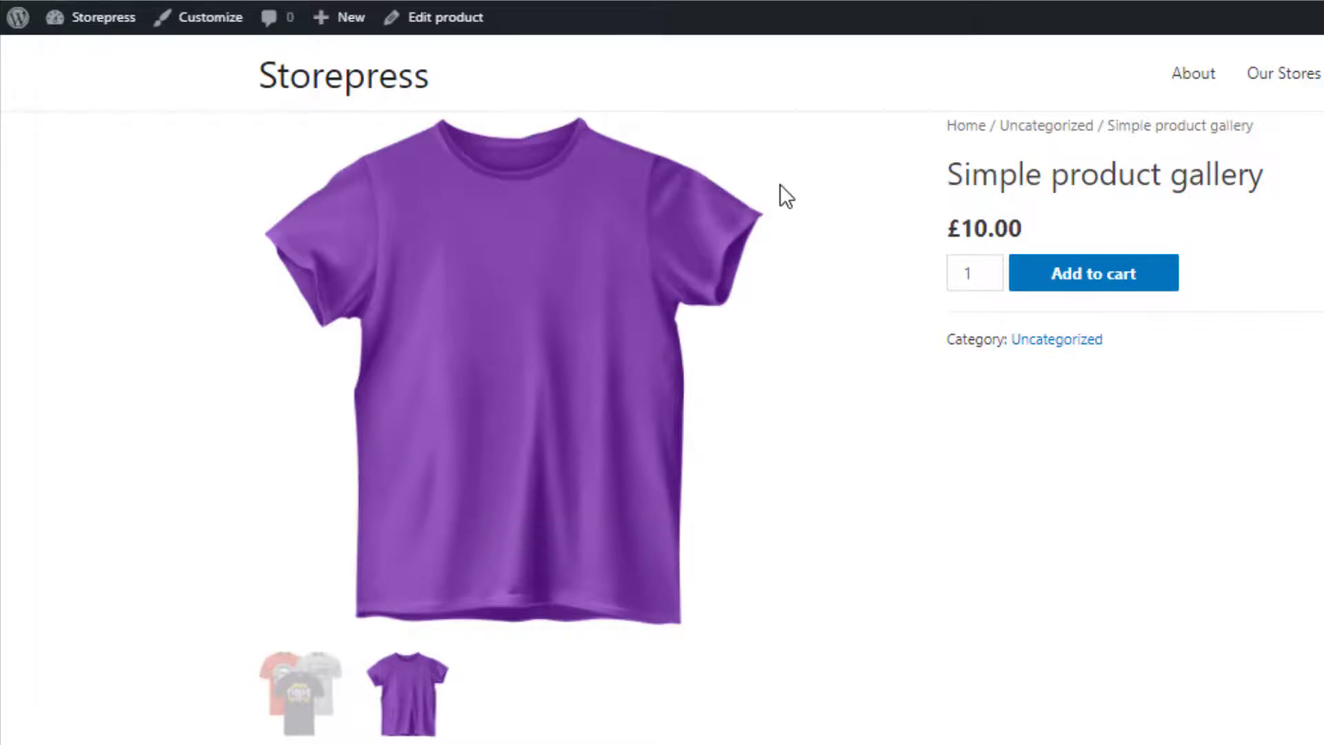
- Reopen the product and add the blue T-shirt image to its gallery with the Videos-For-Kids-4.mp4 URL as its video
{"action": "left_click", "coordinate": [441, 35]}
{"action": "scroll", "coordinate": [487, 209], "scroll_direction": "down", "scroll_amount": 8}
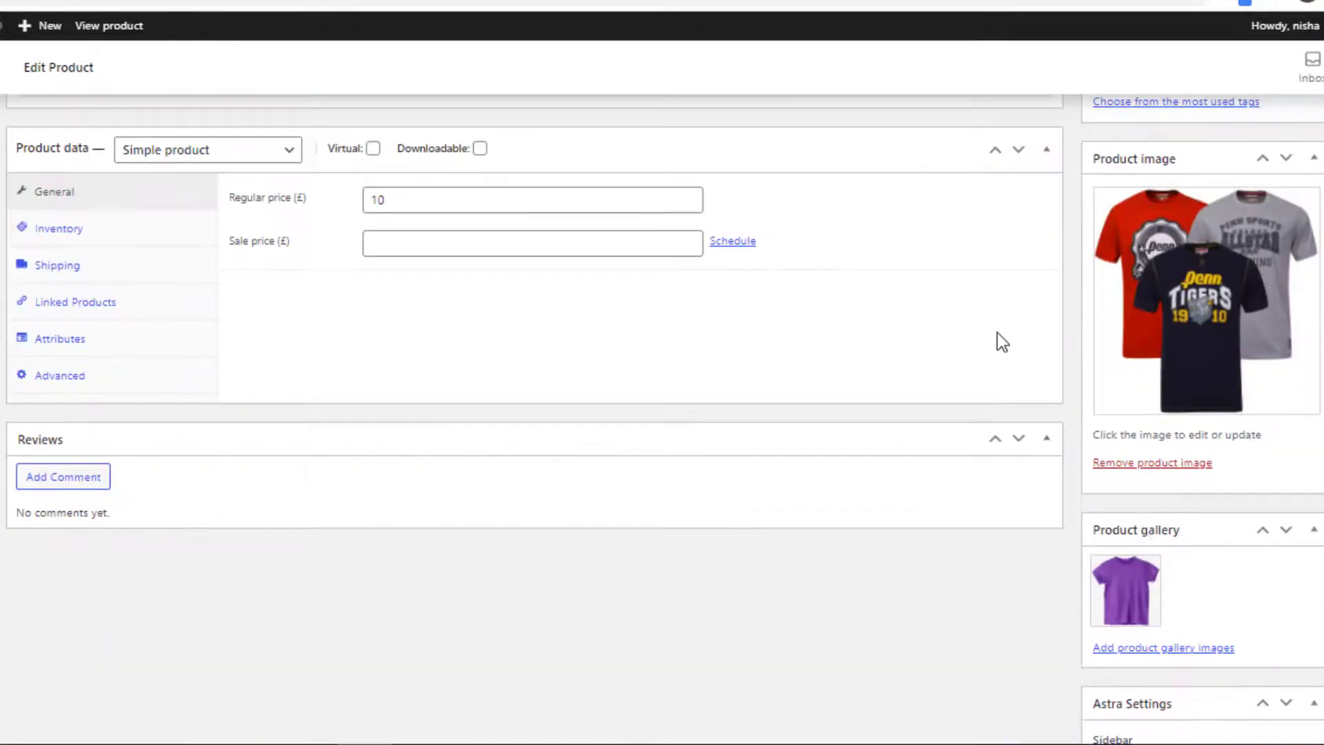
{"action": "left_click", "coordinate": [1163, 652]}
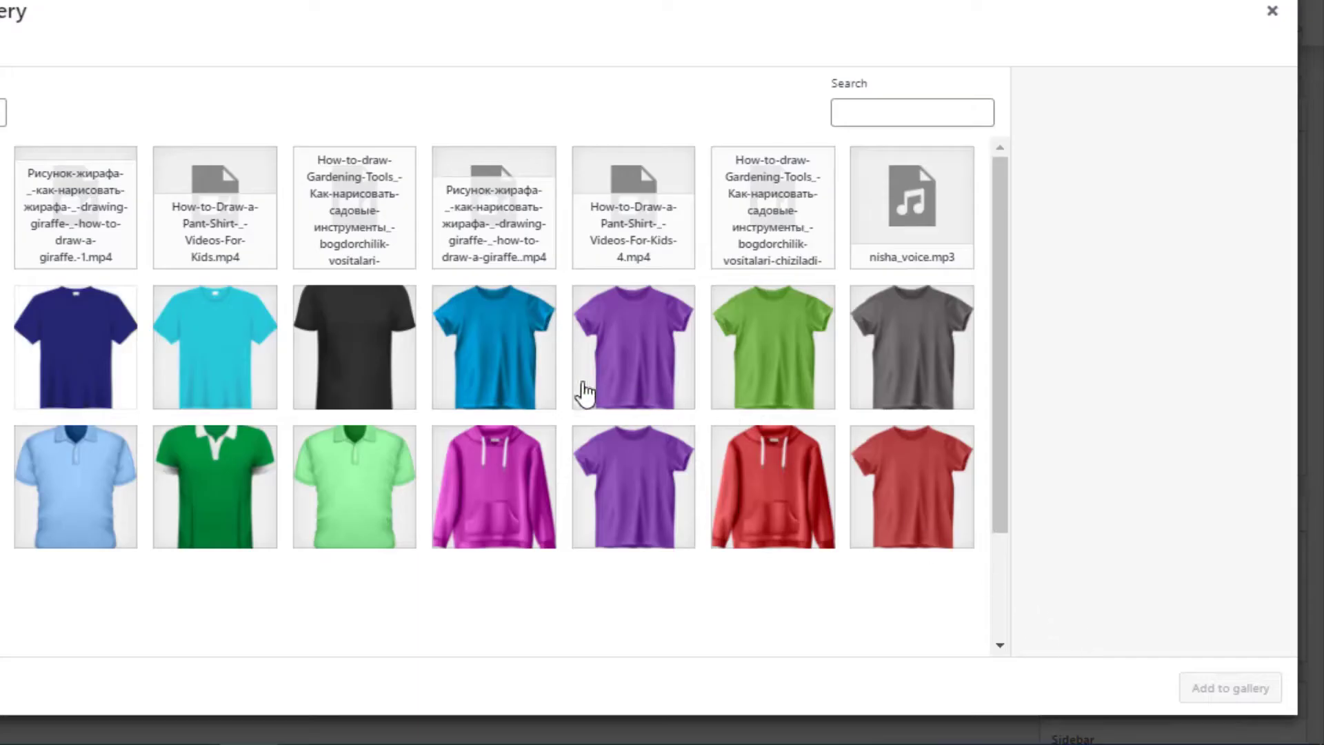
{"action": "left_click", "coordinate": [547, 393]}
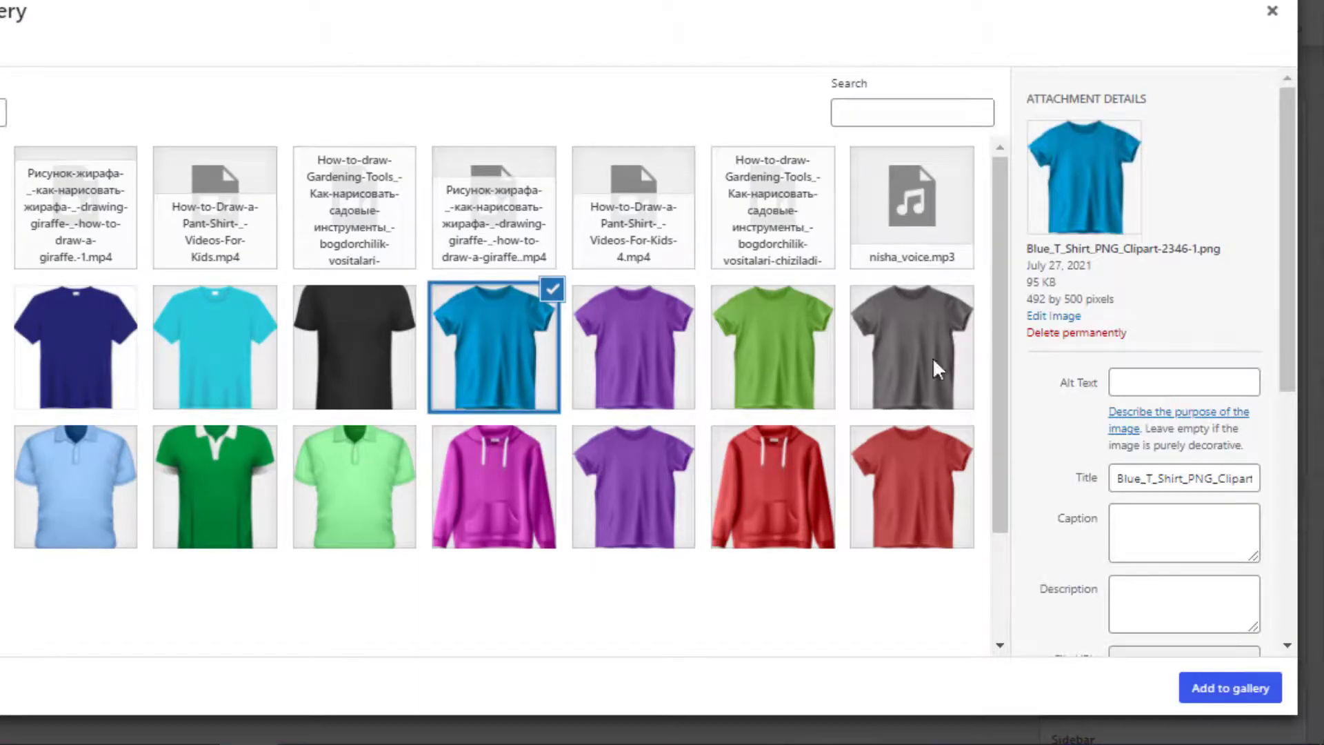
{"action": "scroll", "coordinate": [1106, 357], "scroll_direction": "down", "scroll_amount": 5}
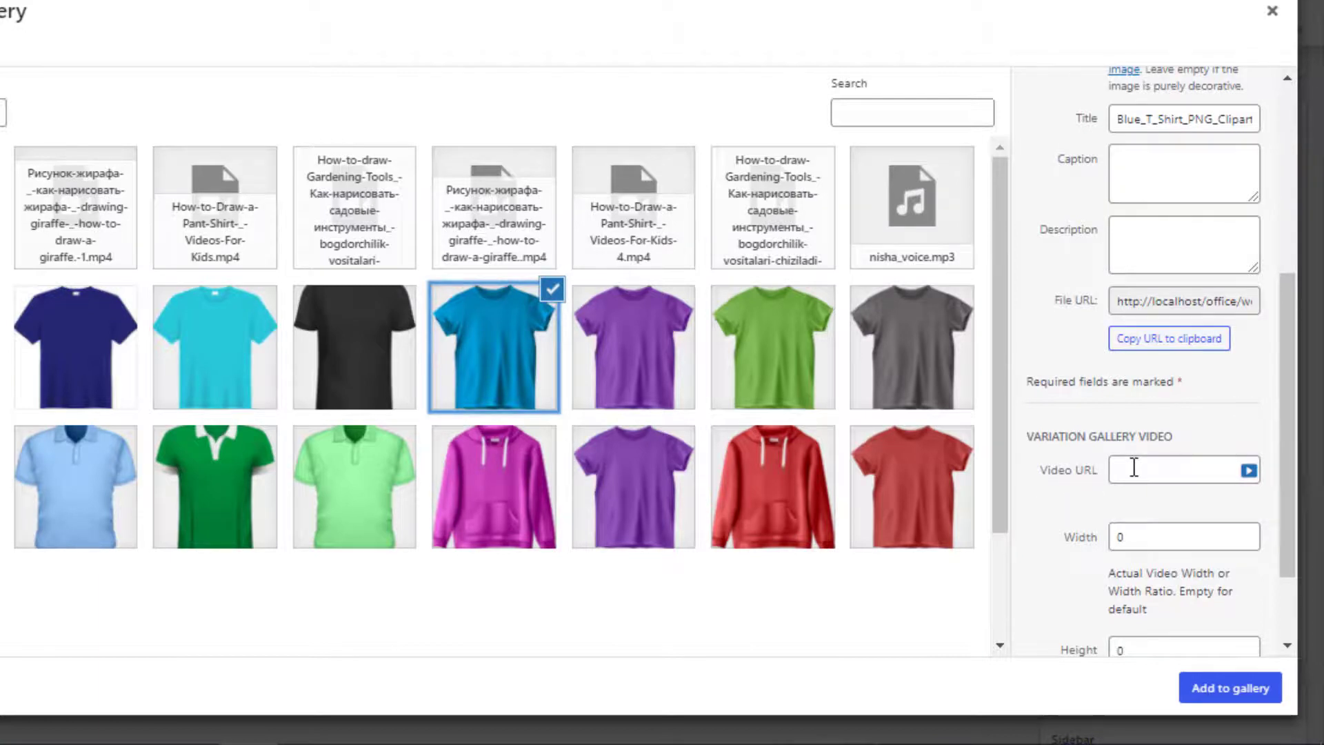
{"action": "left_click", "coordinate": [1131, 469]}
{"action": "key", "text": "ctrl+v"}
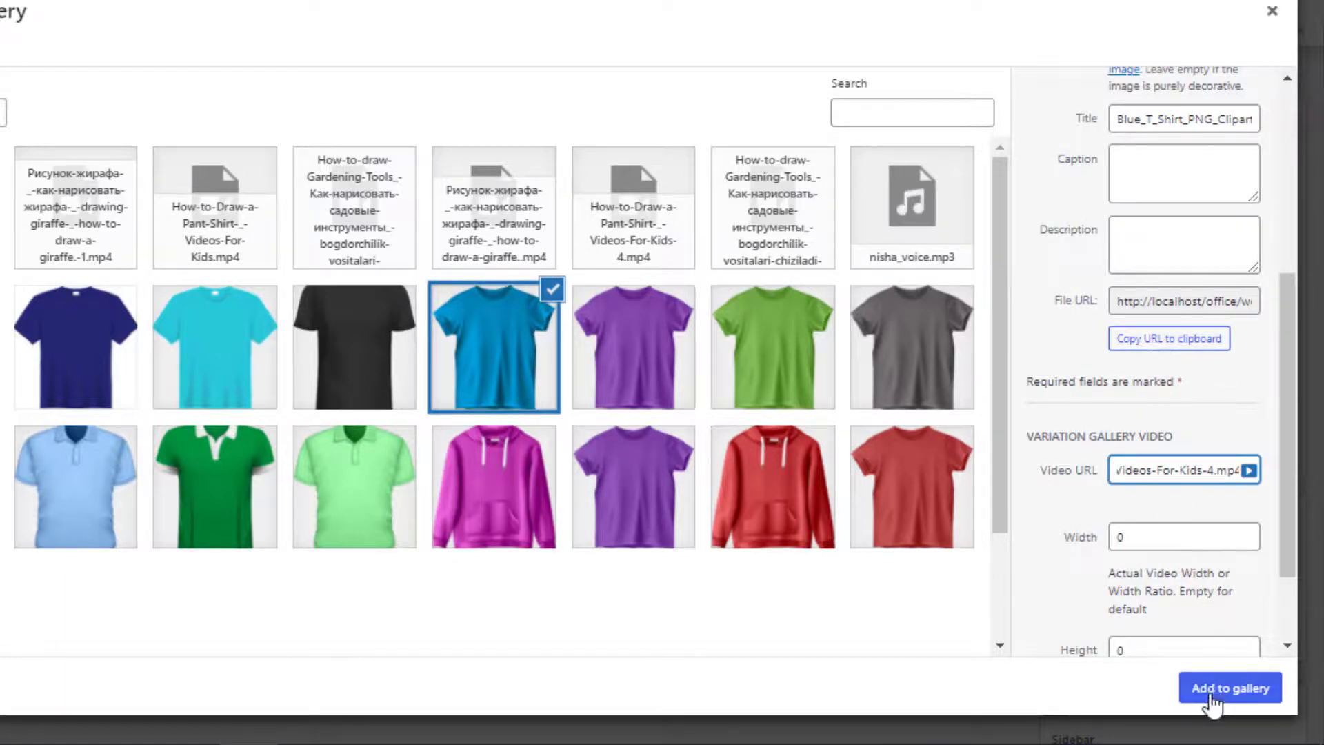
{"action": "left_click", "coordinate": [1210, 693]}
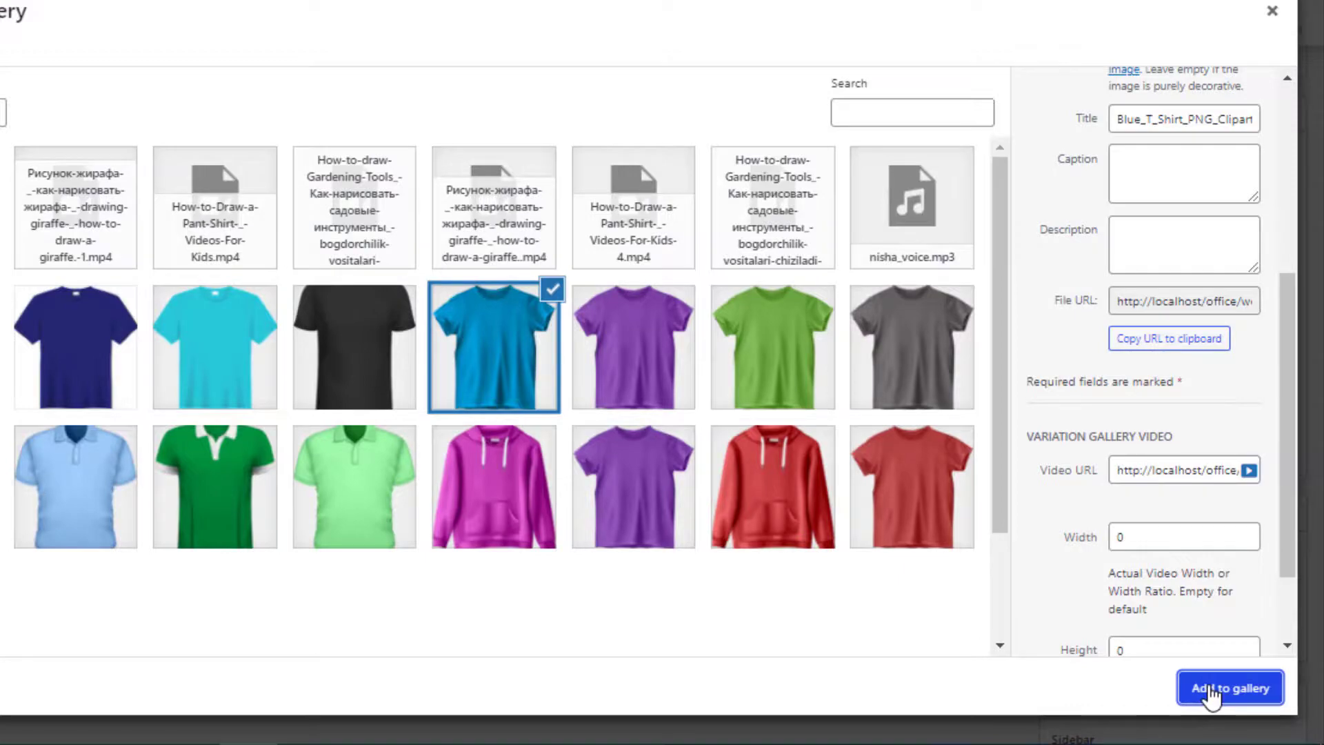
{"action": "scroll", "coordinate": [1241, 641], "scroll_direction": "up", "scroll_amount": 10}
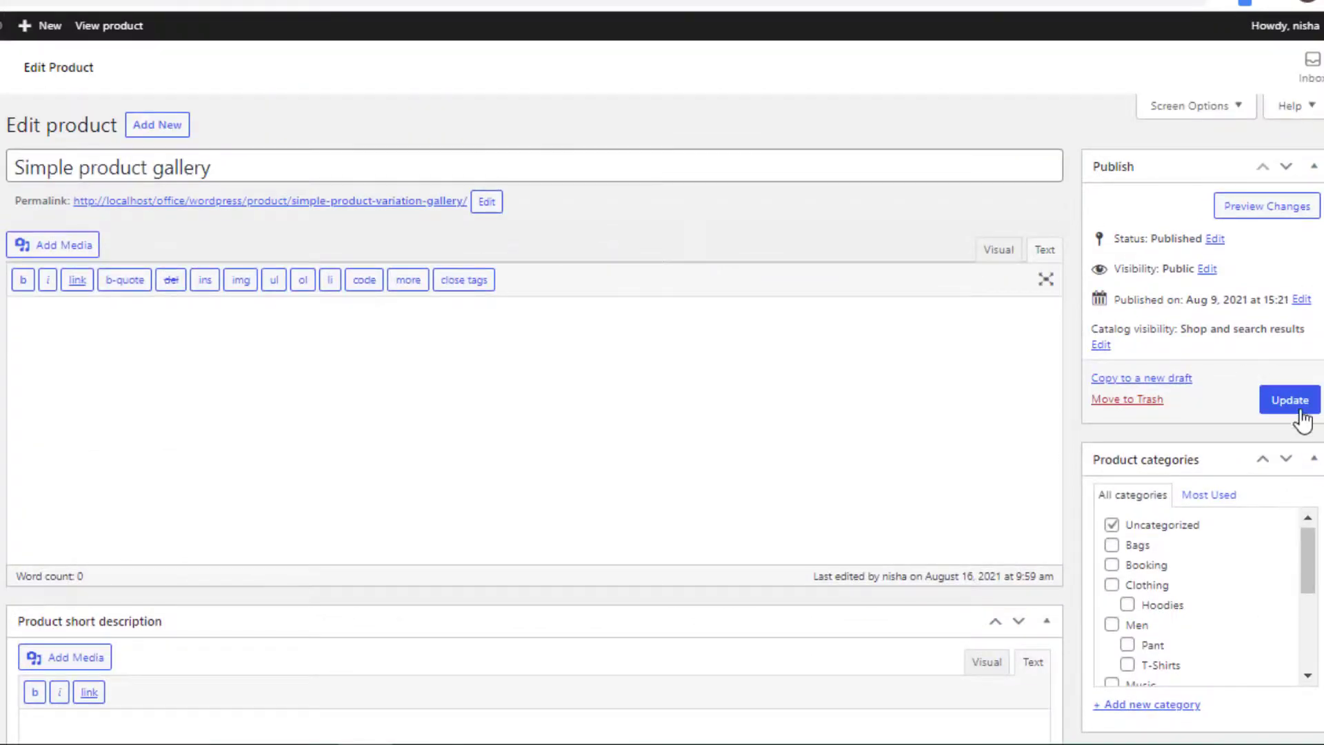
- Update the product, then play the blue T-shirt's gallery video on its storefront page
{"action": "left_click", "coordinate": [1300, 412]}
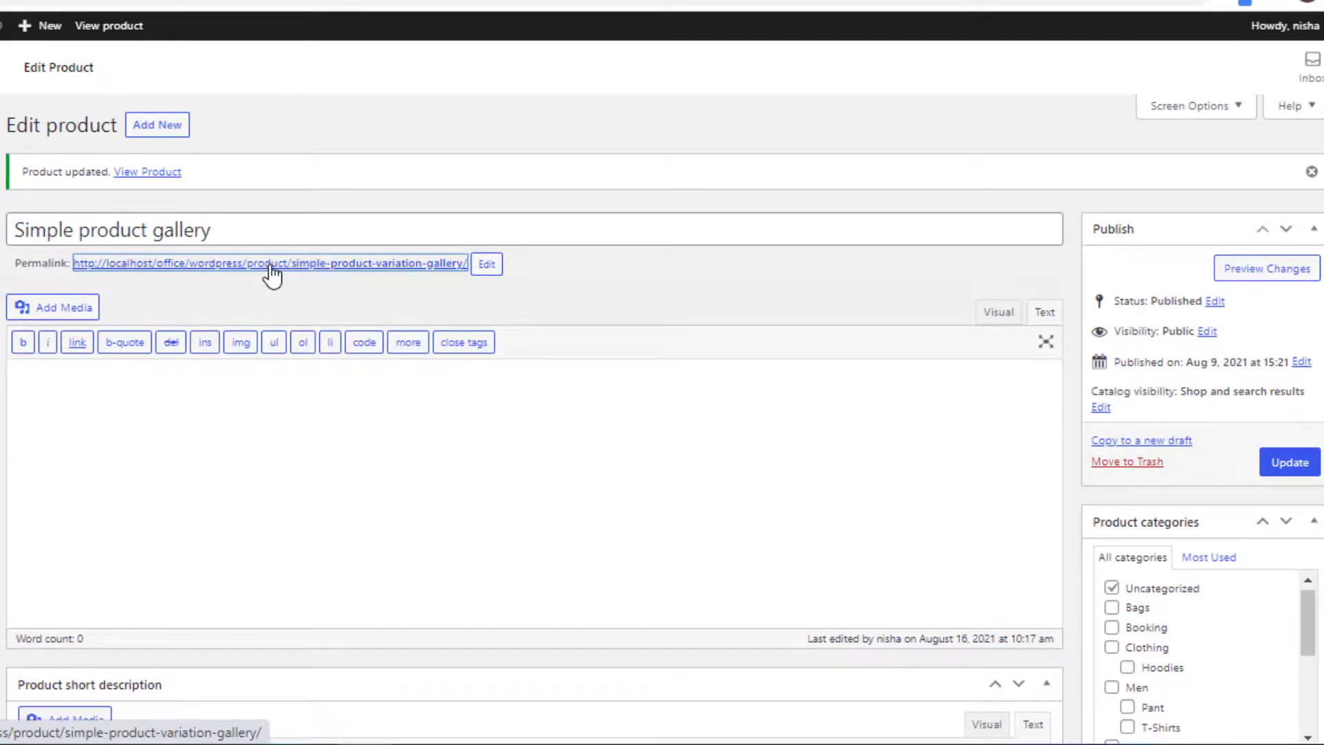
{"action": "left_click", "coordinate": [272, 263]}
{"action": "left_click", "coordinate": [514, 687]}
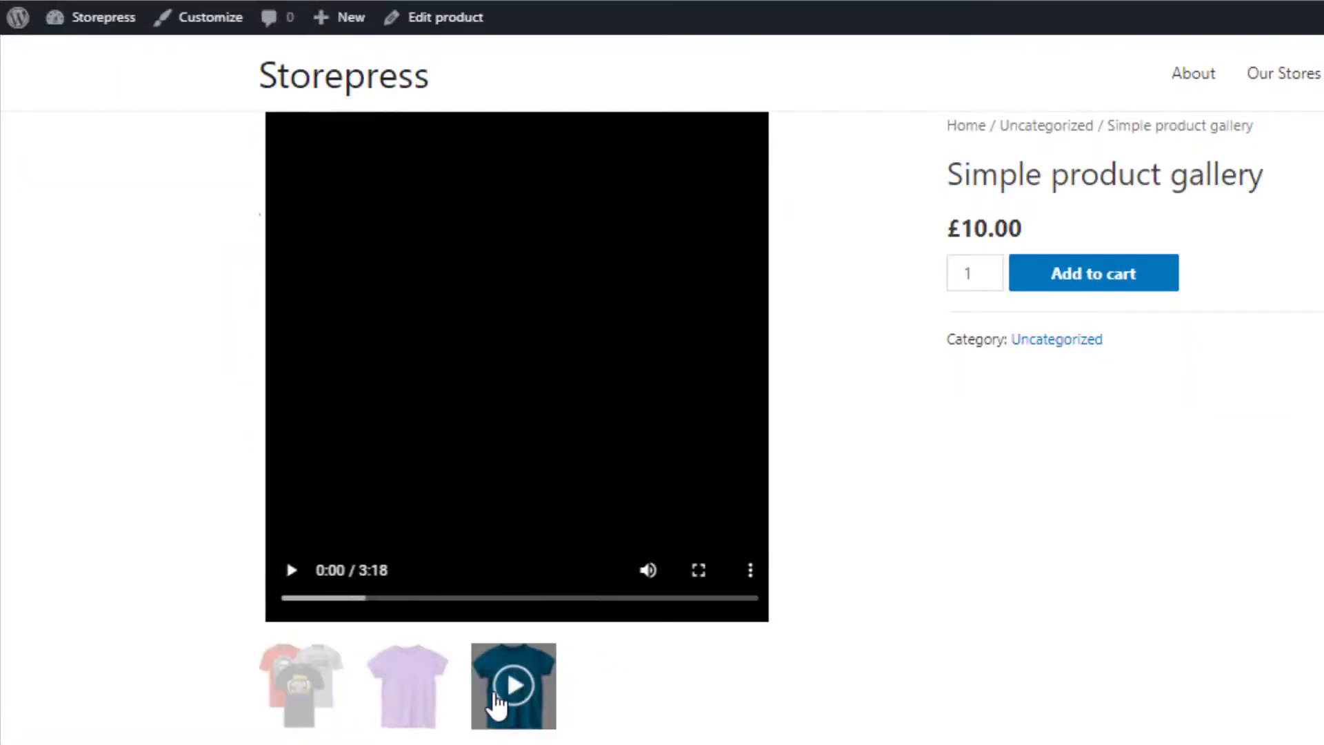
{"action": "left_click", "coordinate": [284, 571]}
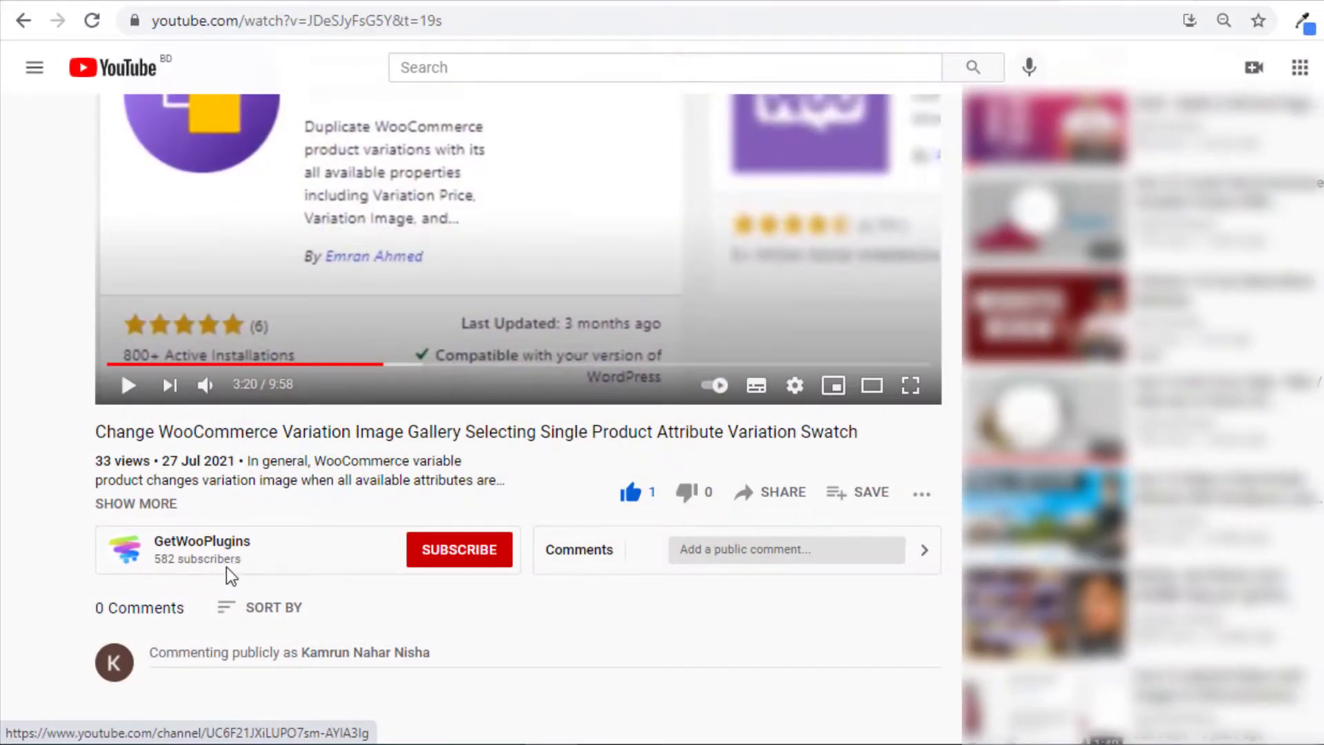
- Subscribe to GetWooPlugins with the bell set to All, then open the public comment box
{"action": "left_click", "coordinate": [440, 559]}
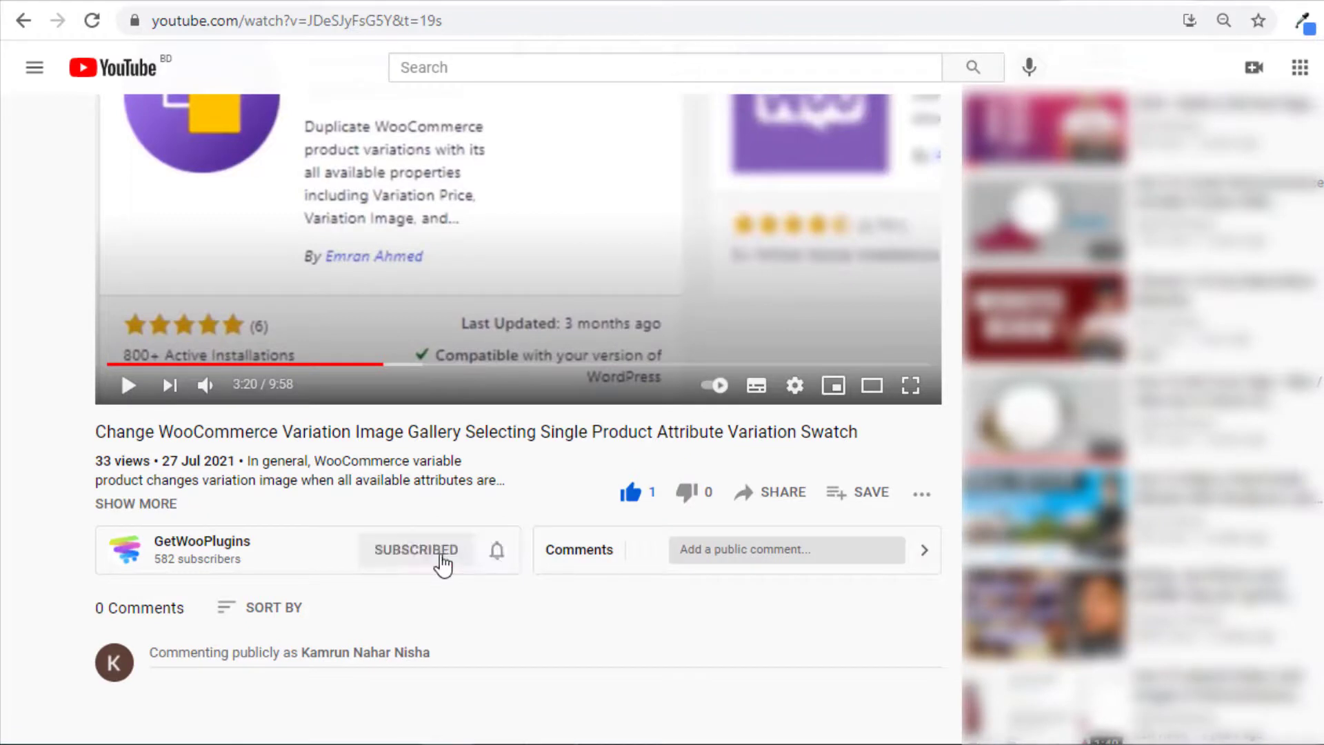
{"action": "left_click", "coordinate": [495, 550]}
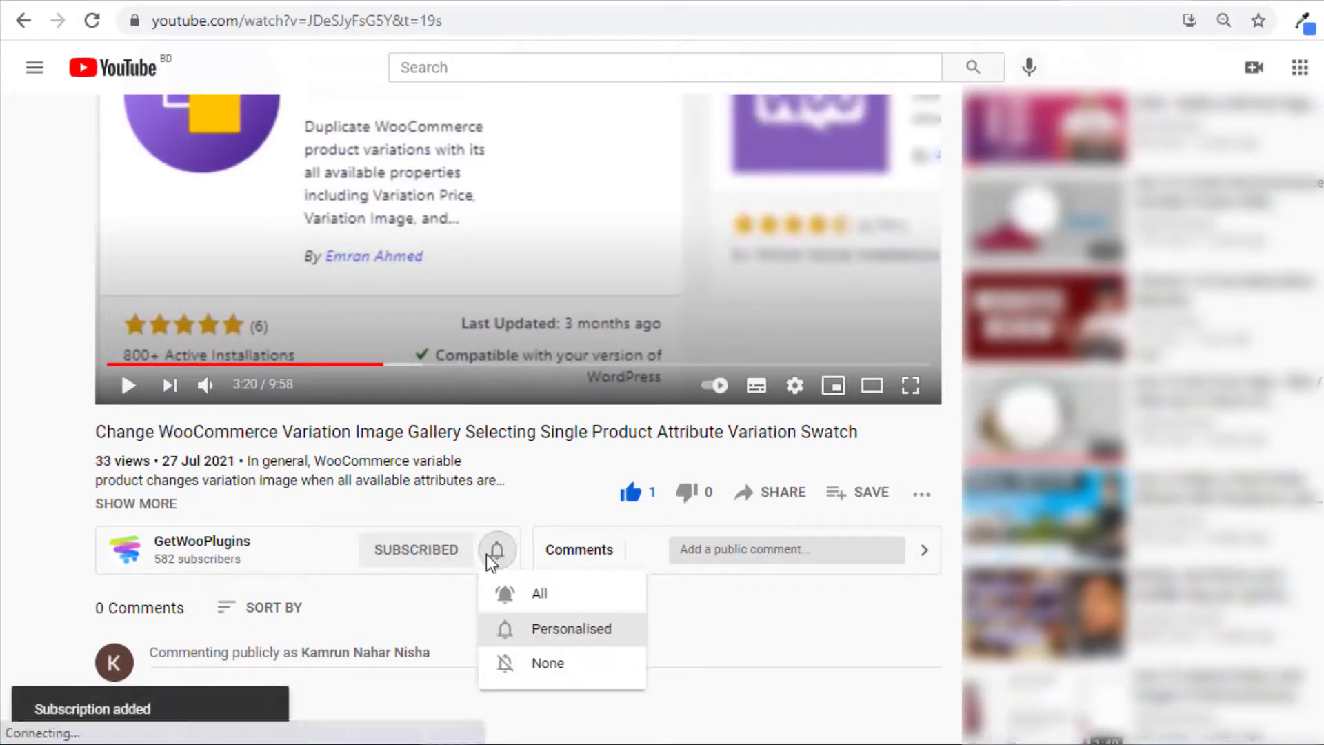
{"action": "left_click", "coordinate": [524, 595]}
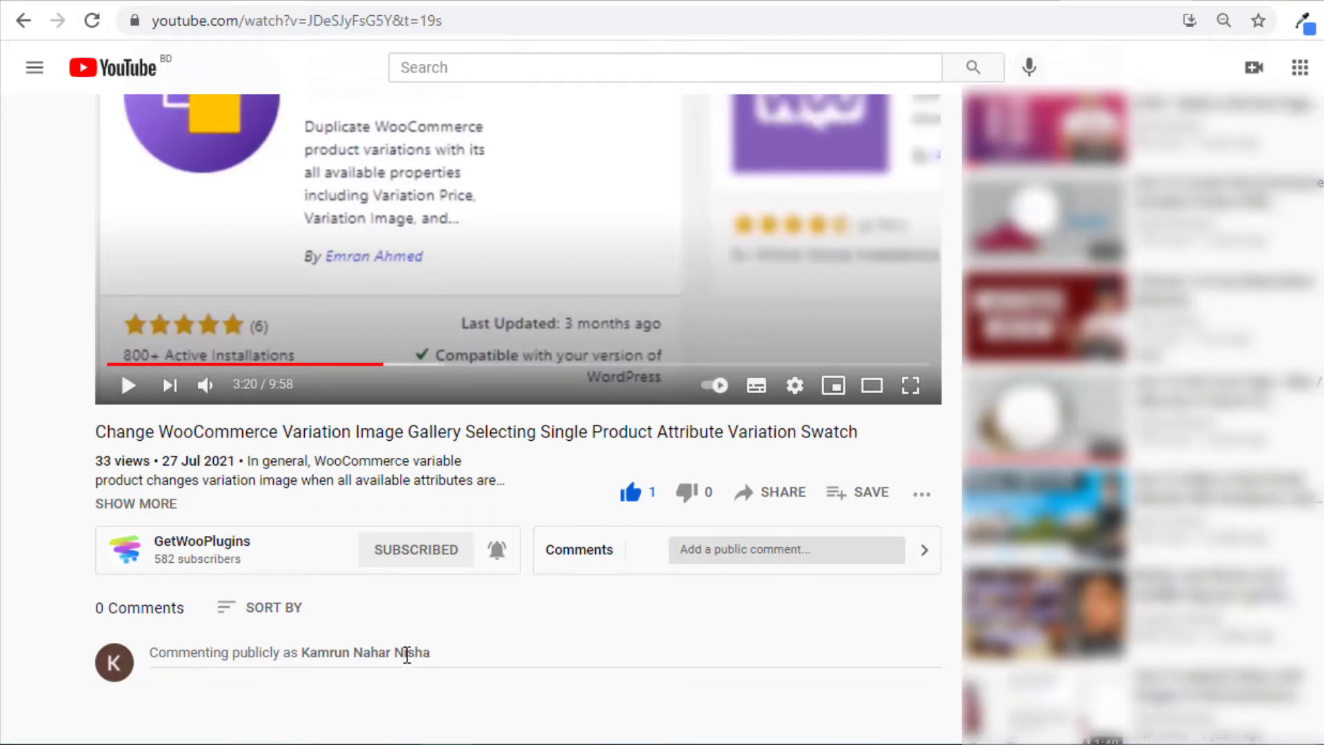
{"action": "left_click", "coordinate": [406, 652]}
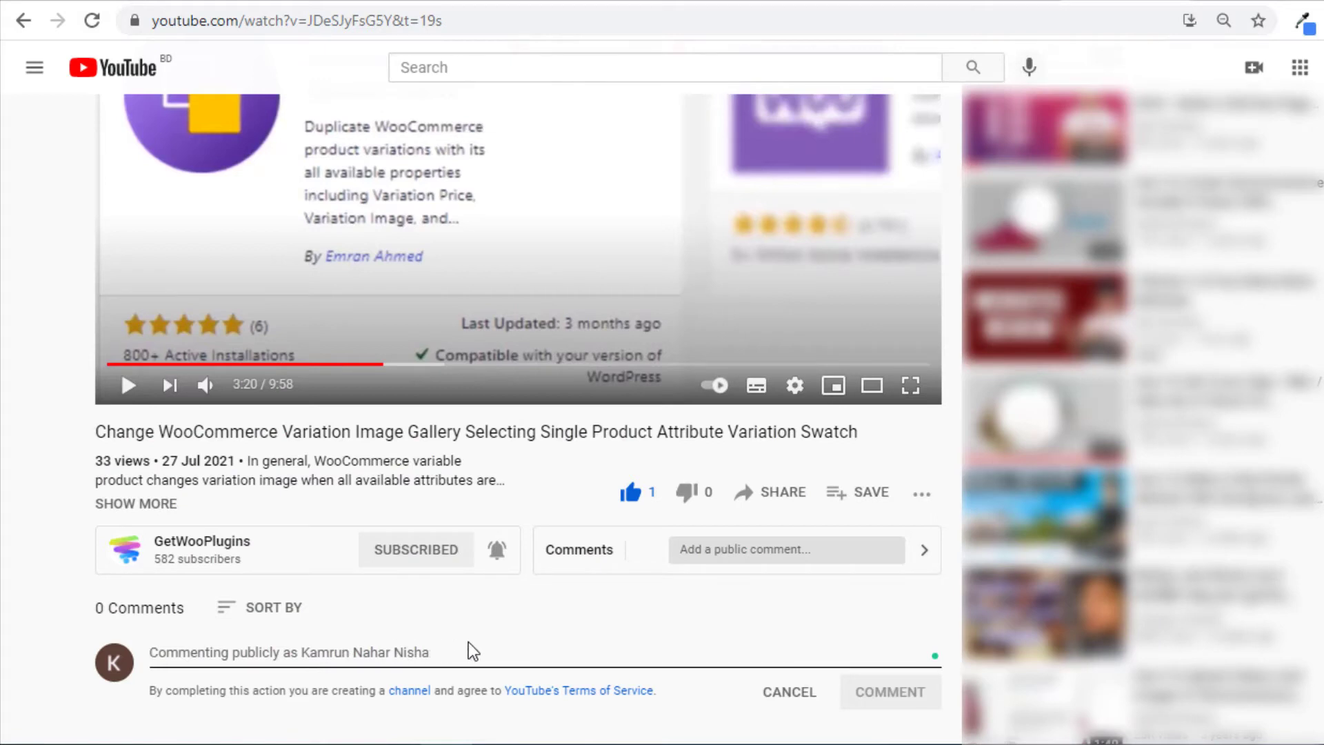